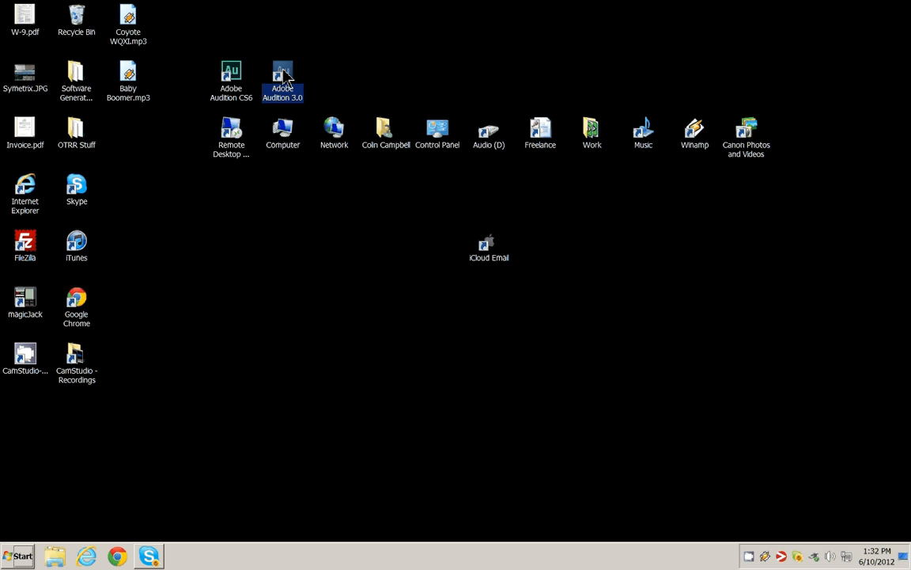
- Start Adobe Audition 3.0 and open audio file insertion for Track 1 of the multitrack session
double_click(283, 76)
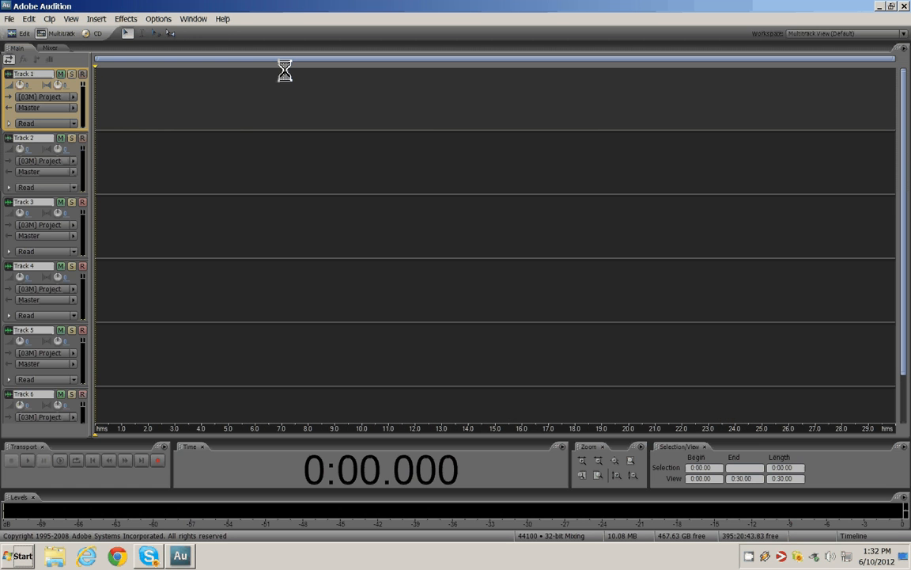
right_click(207, 103)
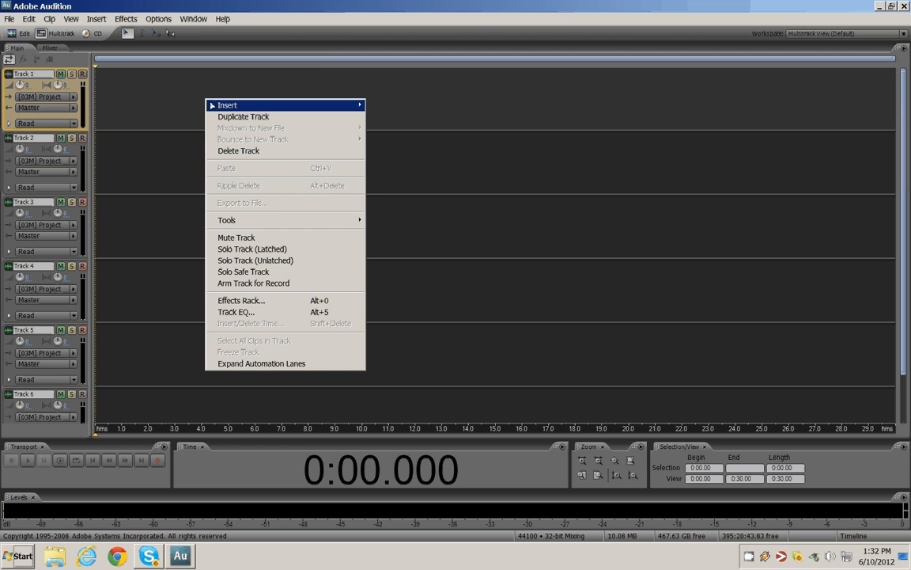
mouse_move(332, 105)
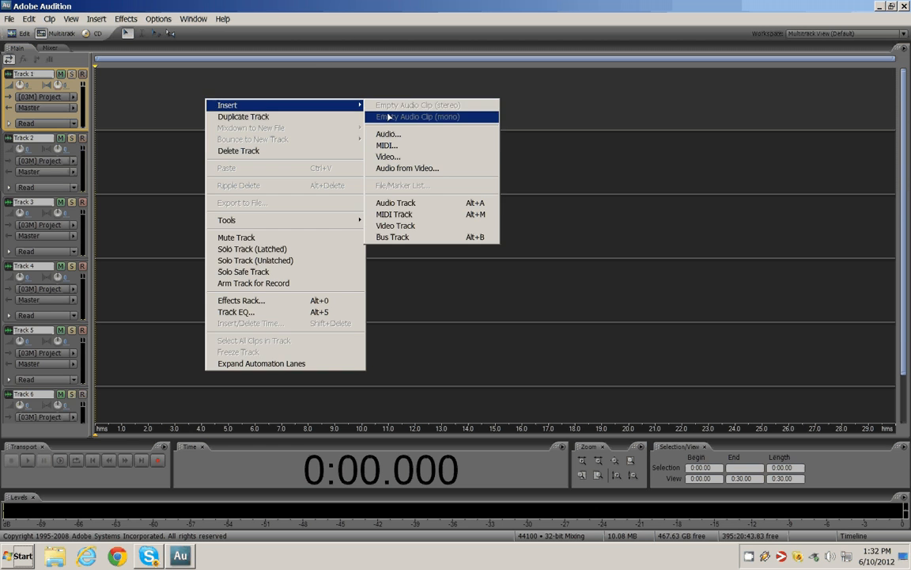
left_click(433, 136)
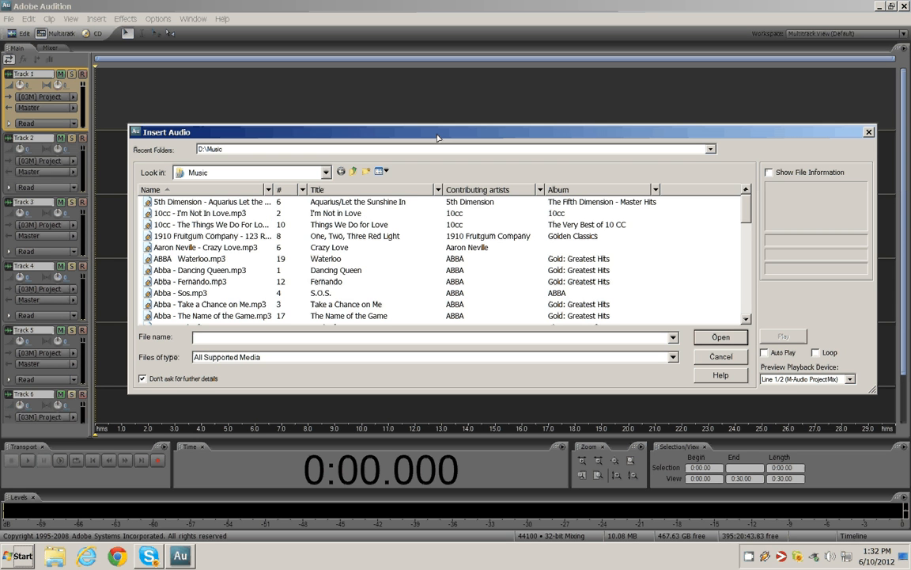
- Insert VO.mp3 from the Barley folder on the Audio (D:) drive into Track 1
left_click(328, 174)
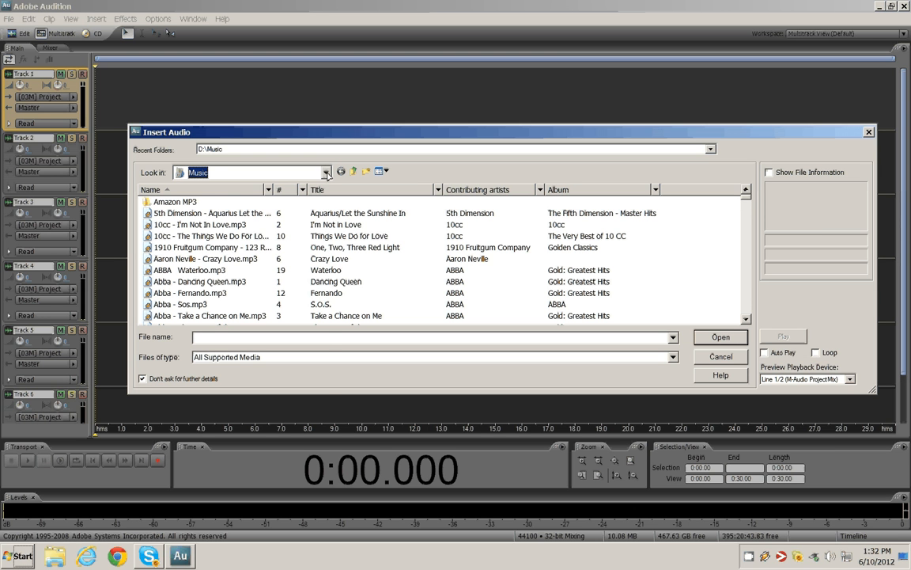
left_click(327, 173)
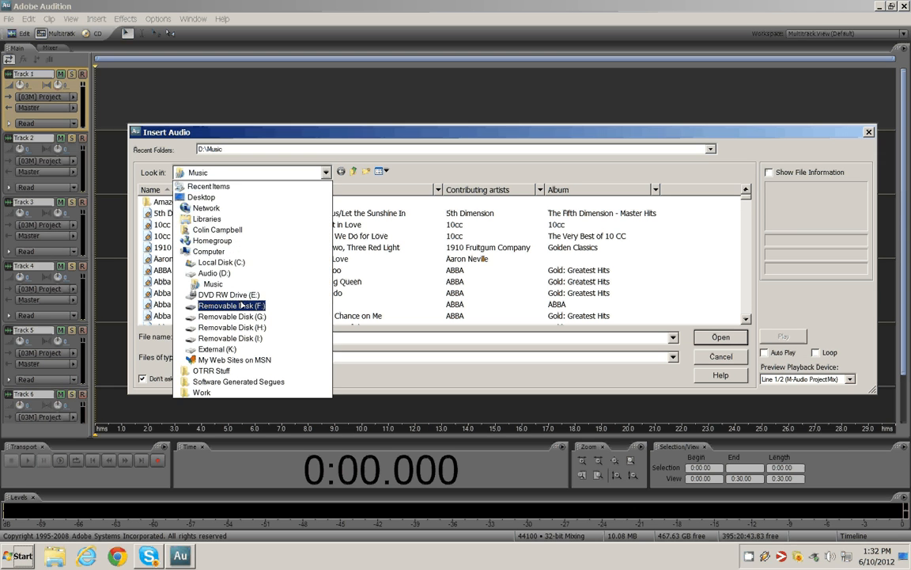
left_click(221, 274)
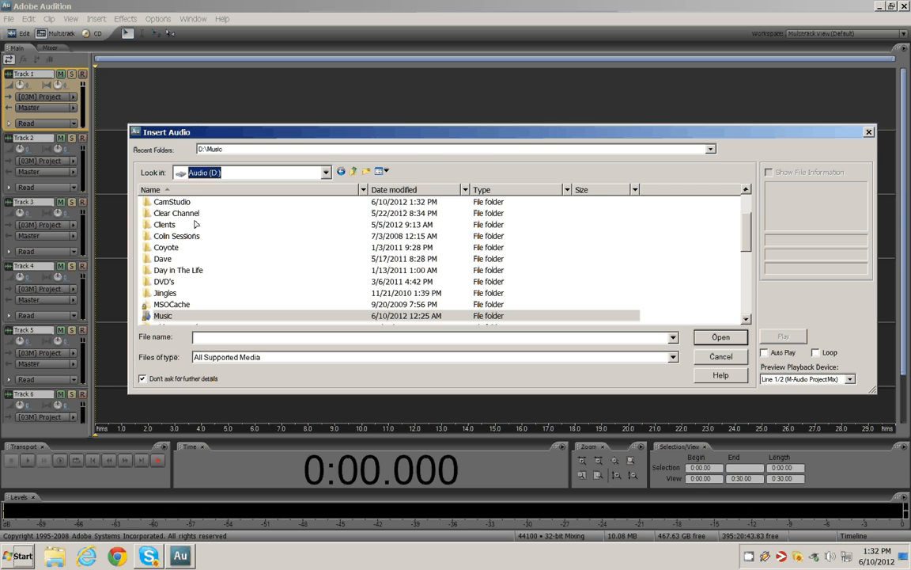
left_click(183, 203)
scroll(190, 218, "up", 2)
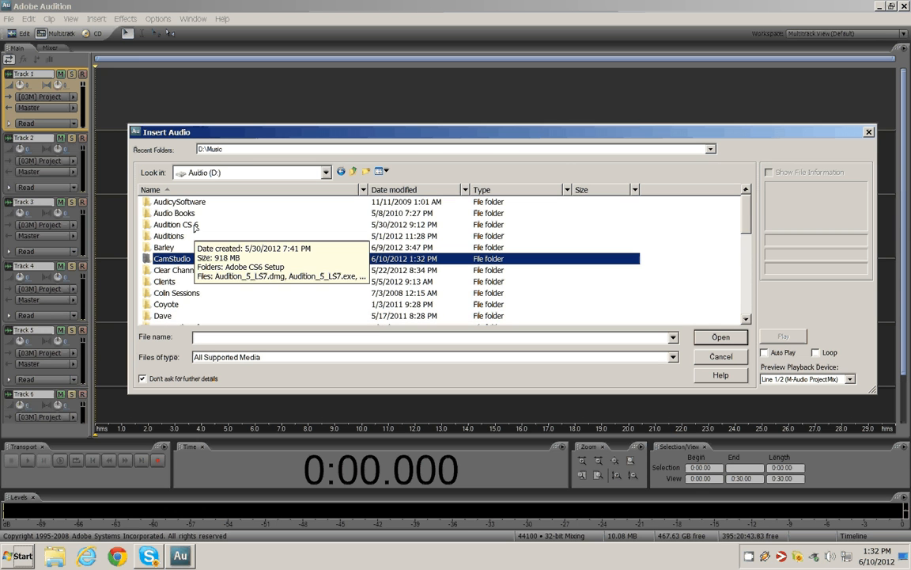
double_click(197, 248)
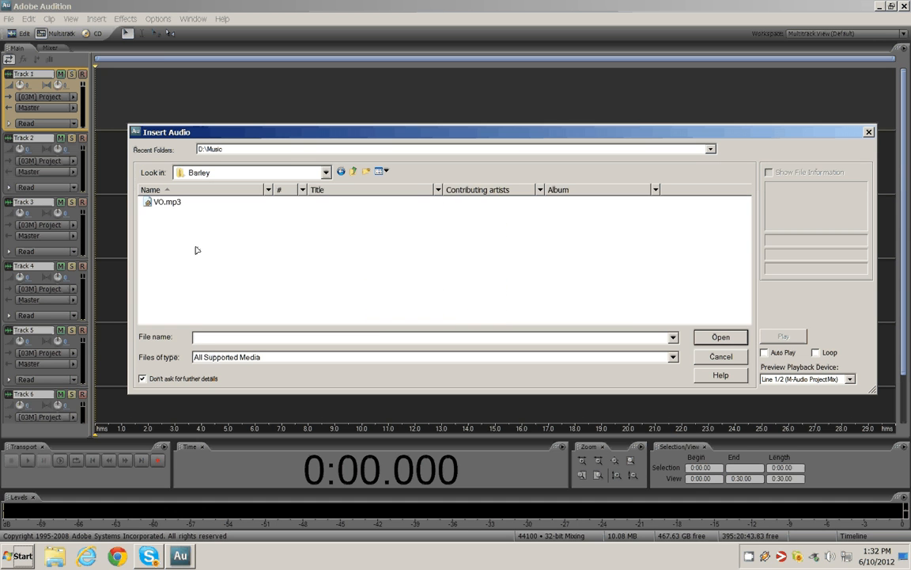
double_click(174, 202)
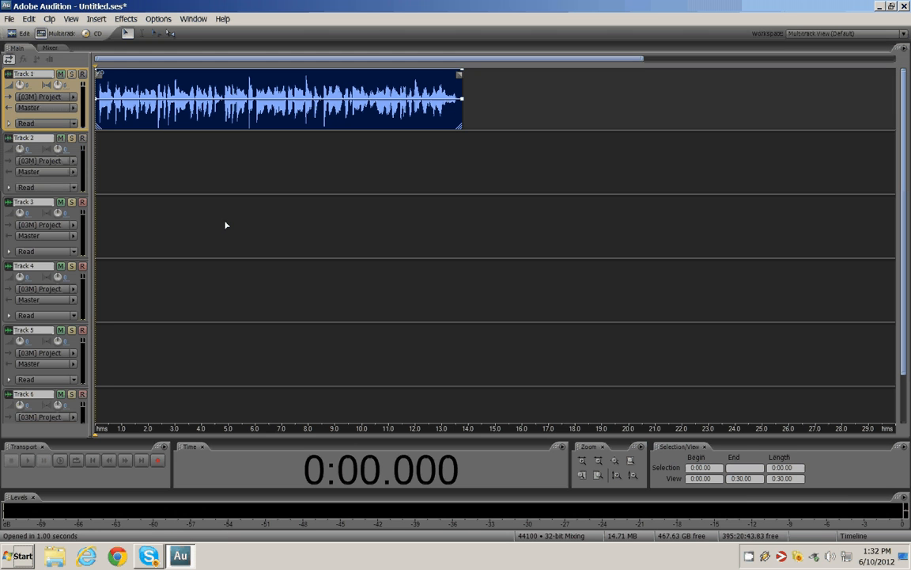
- Play the voice-over on Track 1 from its start and again from about 4.1 s to find the sentence breaks
key("space")
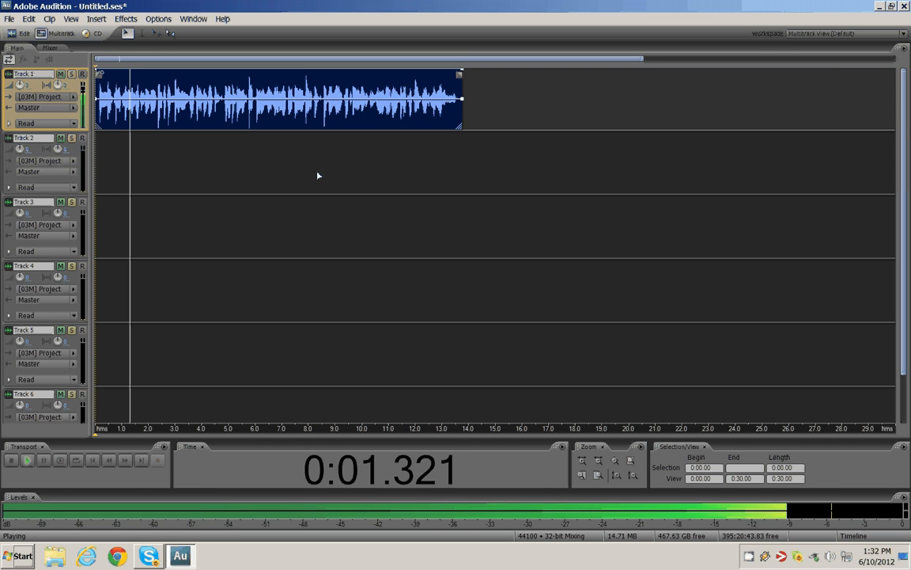
key("space")
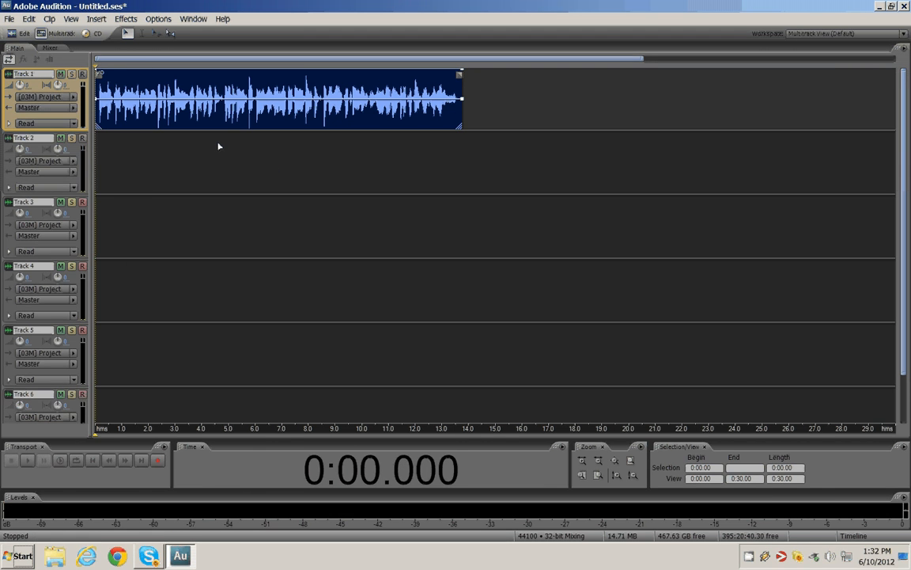
scroll(219, 147, "up", 5)
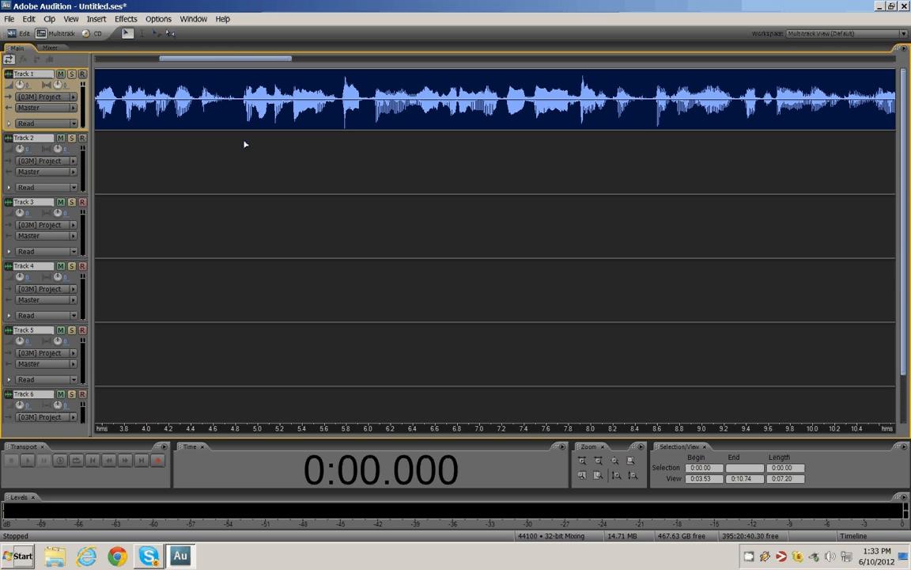
left_click(160, 151)
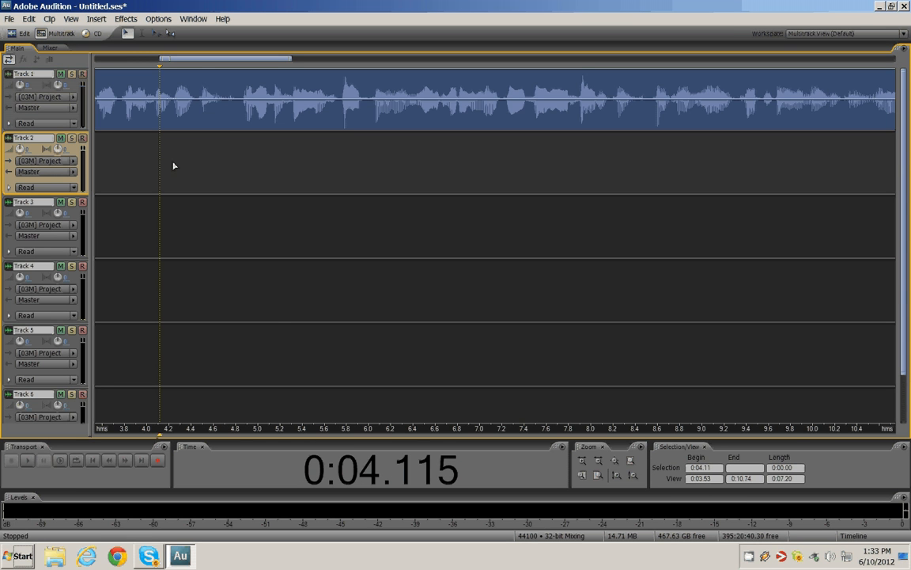
key("space")
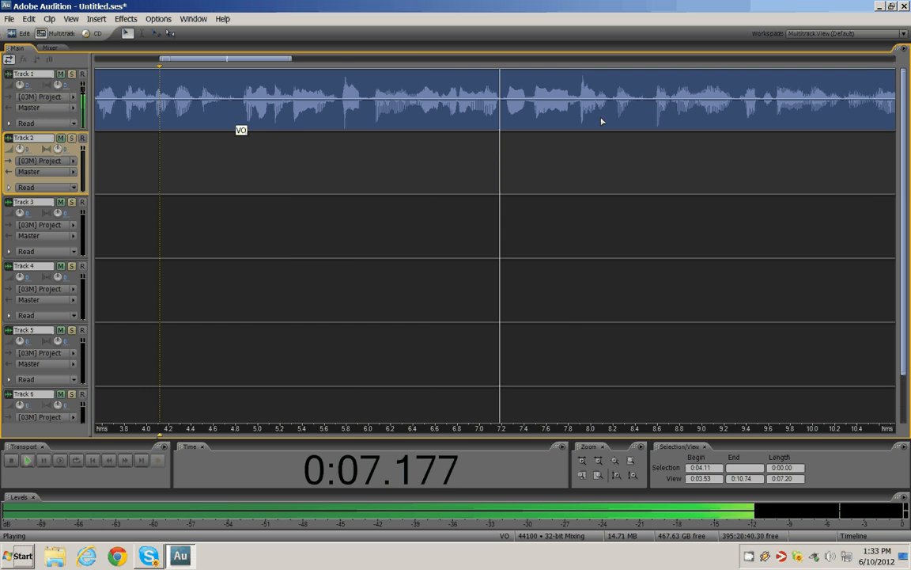
key("space")
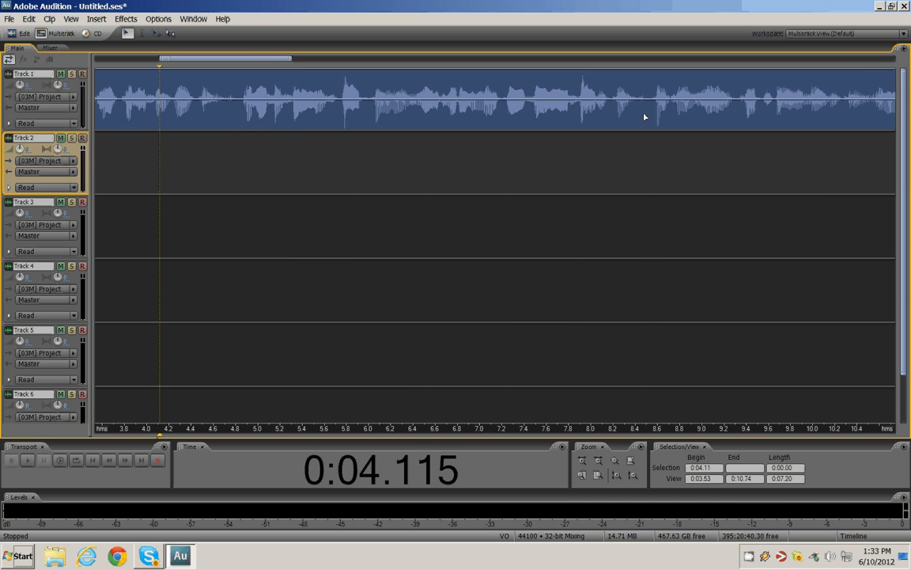
- Split the voice-over clip on Track 1 in the pause at 4.8 s
left_click(645, 117)
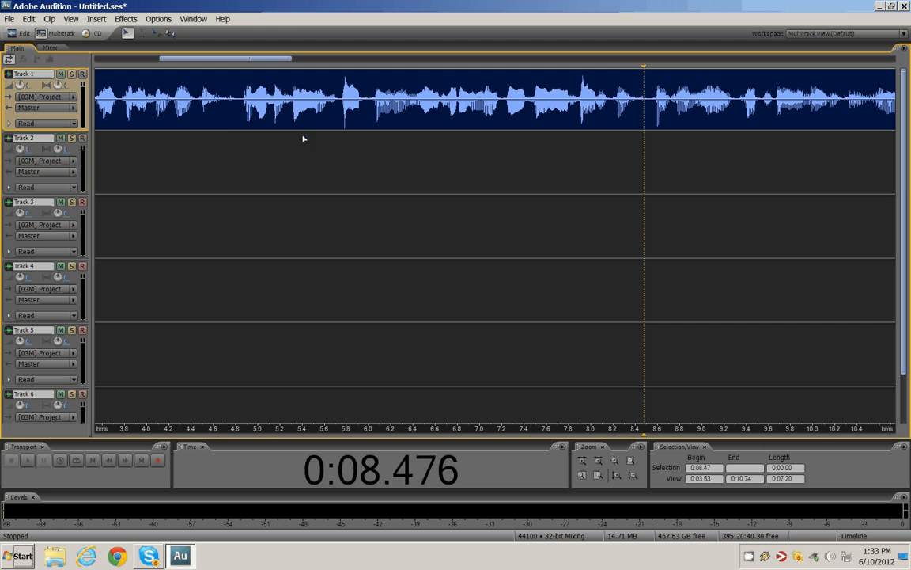
left_click(234, 120)
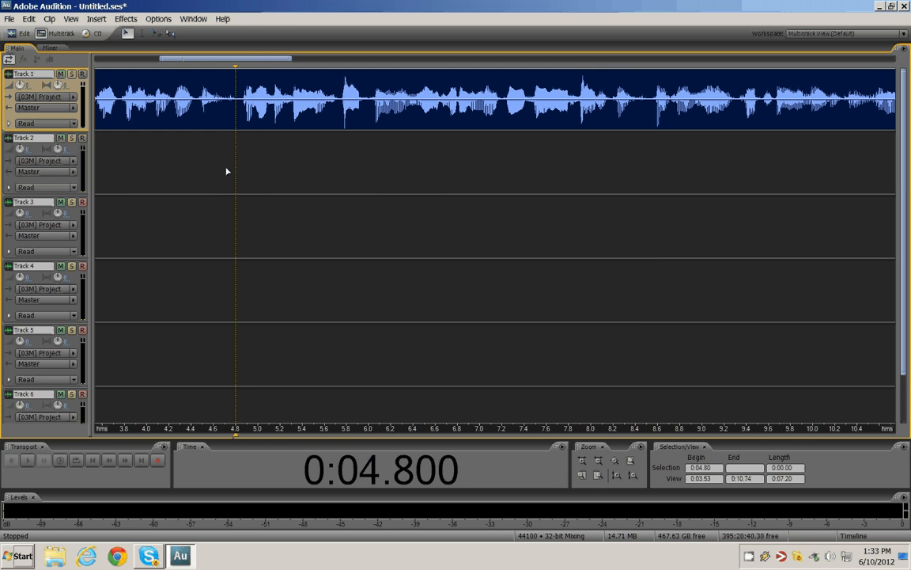
right_click(237, 116)
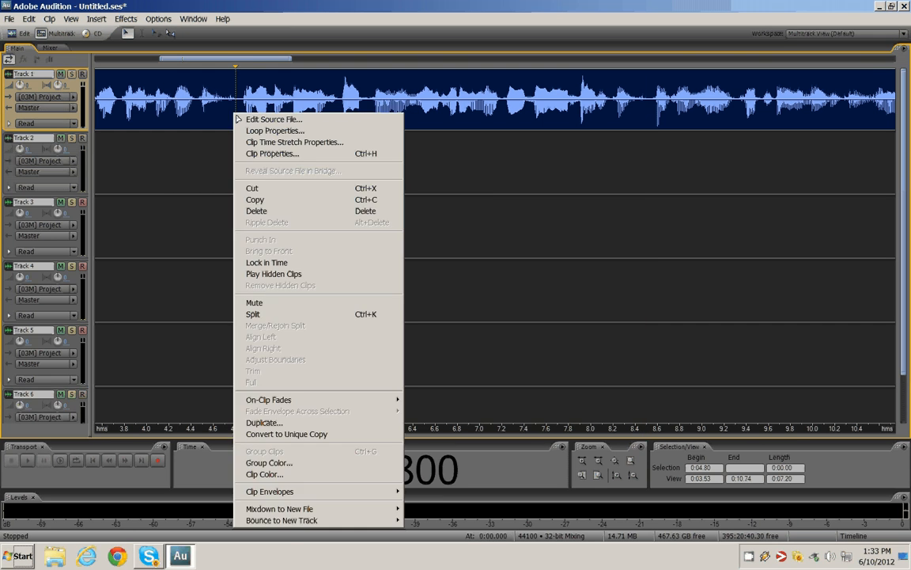
left_click(361, 316)
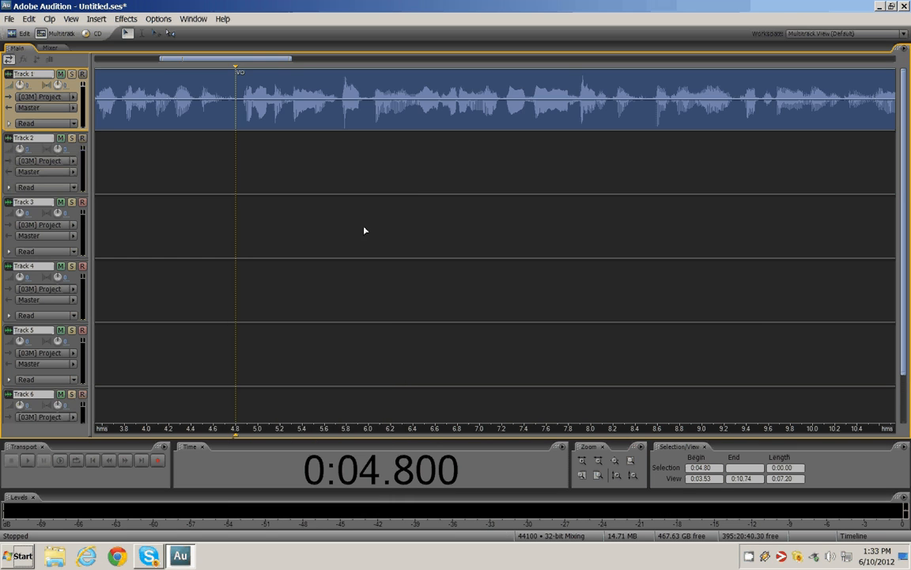
- Split the voice-over again in the pause at about 8.5 s and move the middle piece to Track 2, starting at about 5.1 s
left_click(614, 125)
key("space")
key("space")
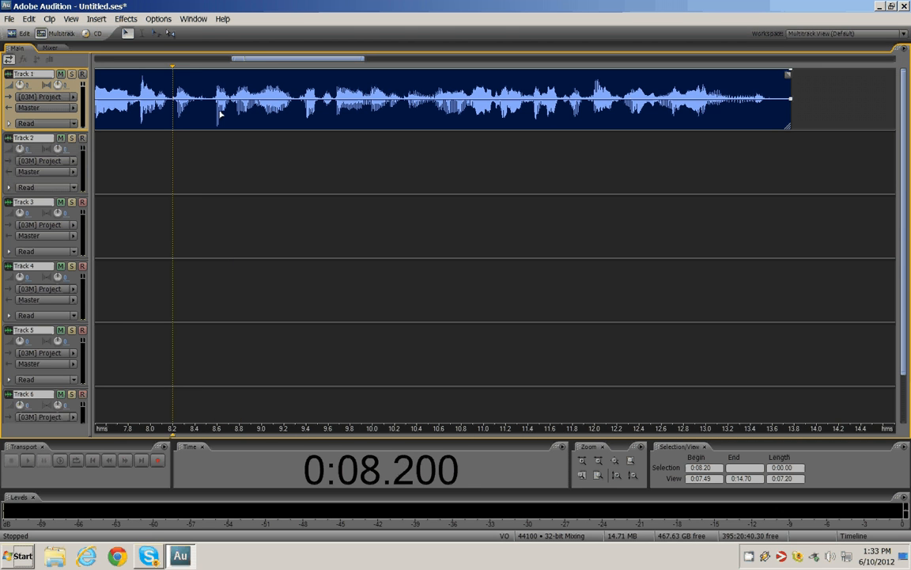
left_click(202, 106)
left_click_drag(274, 64, 208, 62)
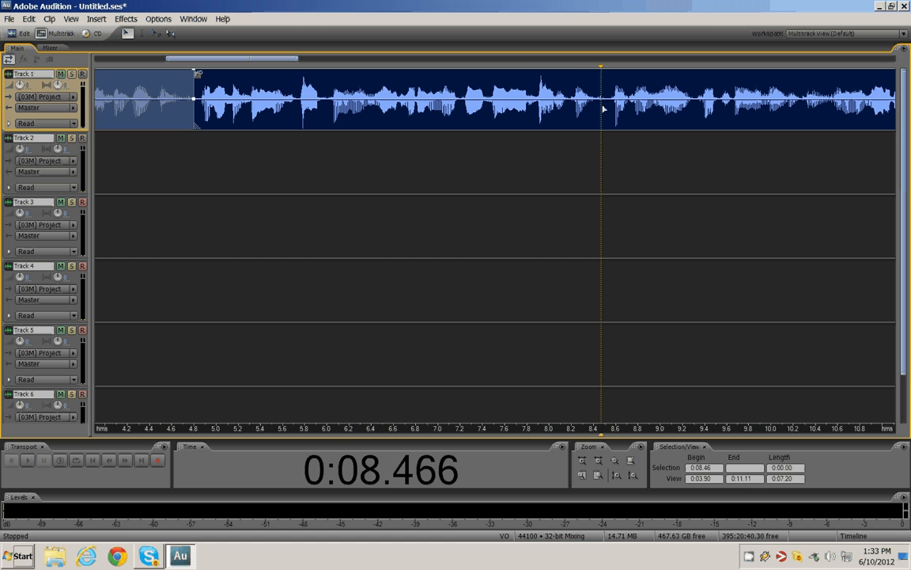
left_click(605, 109)
left_click(606, 108)
right_click(605, 108)
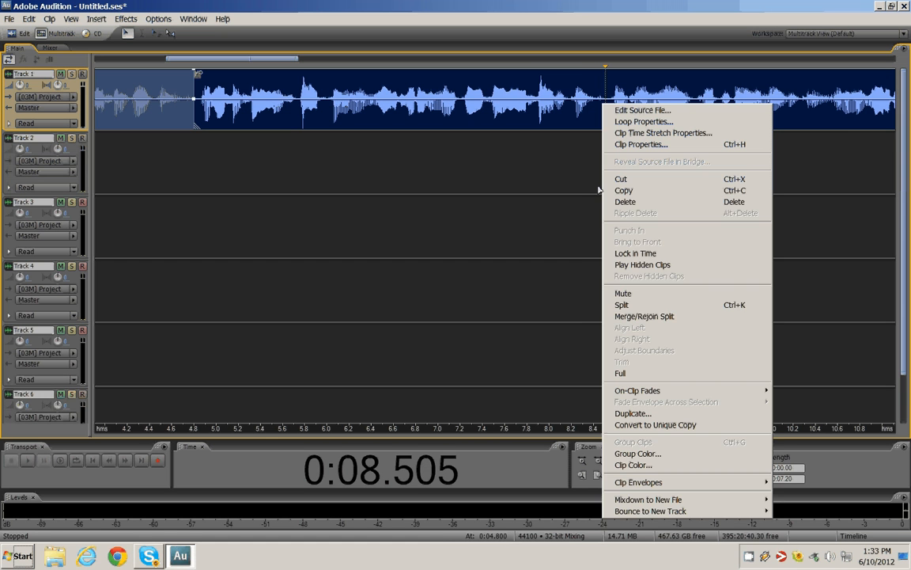
left_click(650, 305)
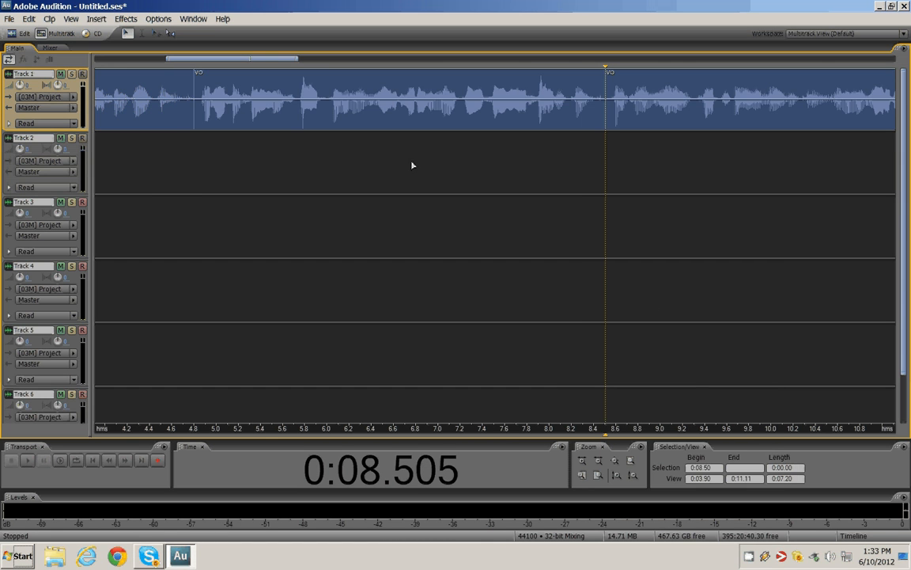
left_click_drag(333, 106, 425, 162)
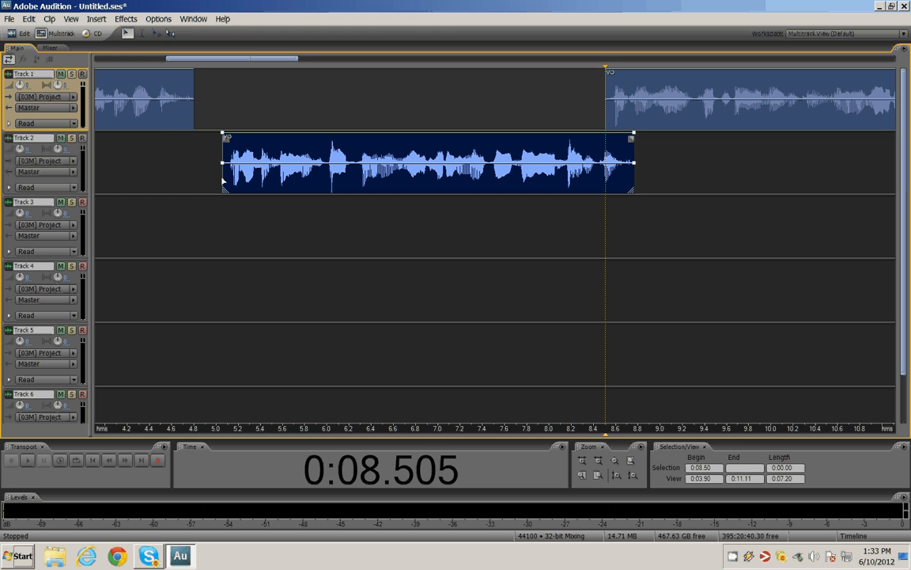
- Extend the Track 2 clip's start back to about 4.0 s, shift the first clip to 0.266 s, and trim the Track 2 clip's start again
left_click_drag(223, 182, 109, 195)
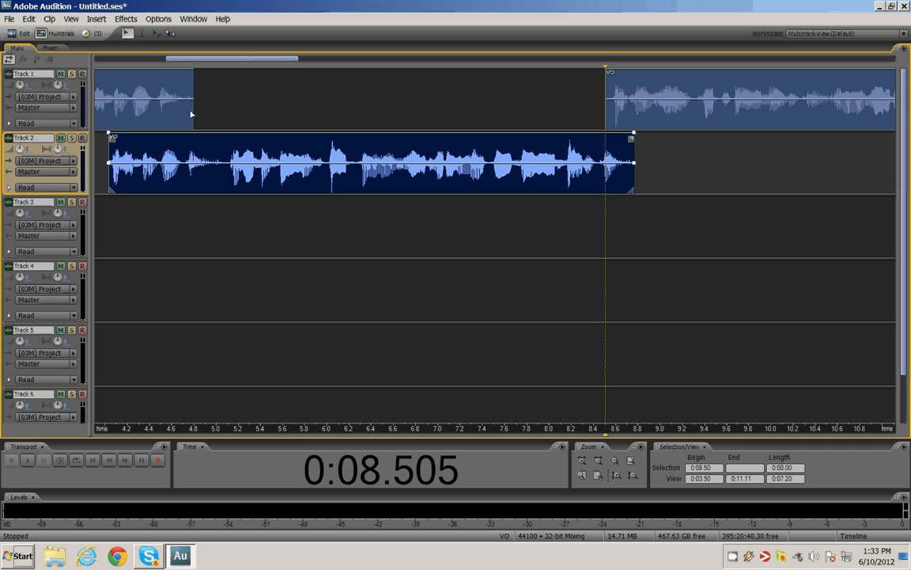
left_click_drag(191, 115, 219, 119)
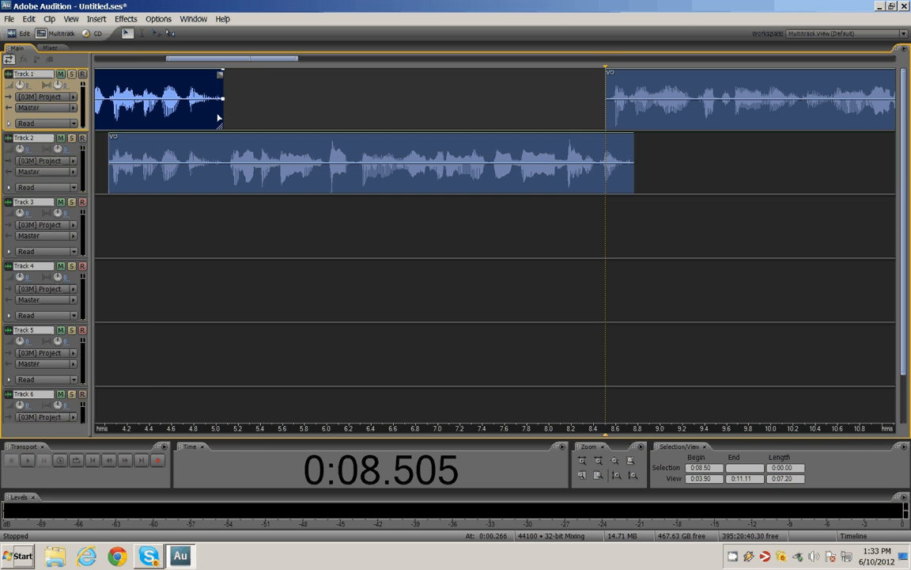
left_click(149, 189)
left_click_drag(108, 188, 226, 190)
scroll(175, 185, "down", 5)
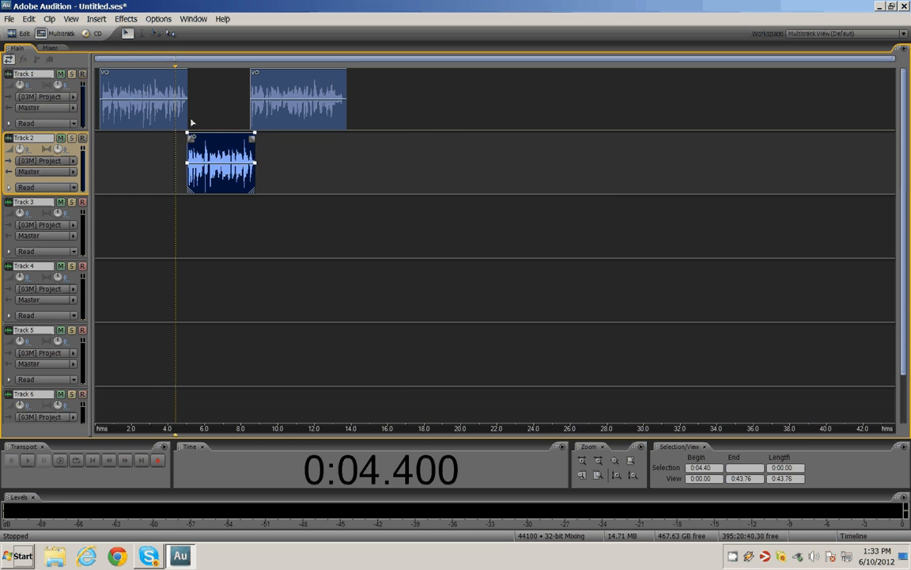
- Return the first clip to 0 s, overlap its end with the Track 2 clip from about 4.6 s, and butt the last clip against it
left_click_drag(177, 115, 172, 115)
left_click_drag(211, 157, 202, 157)
scroll(202, 155, "up", 2)
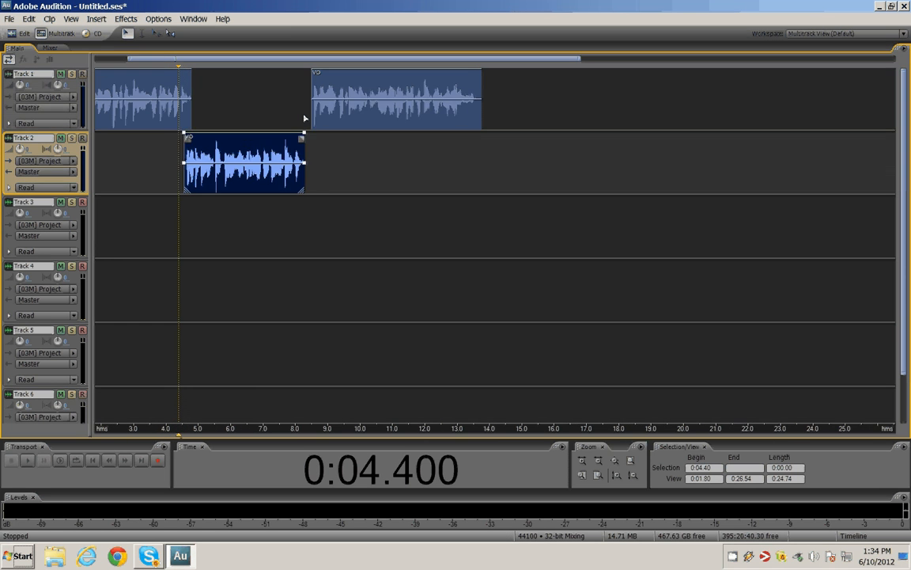
left_click_drag(315, 119, 307, 118)
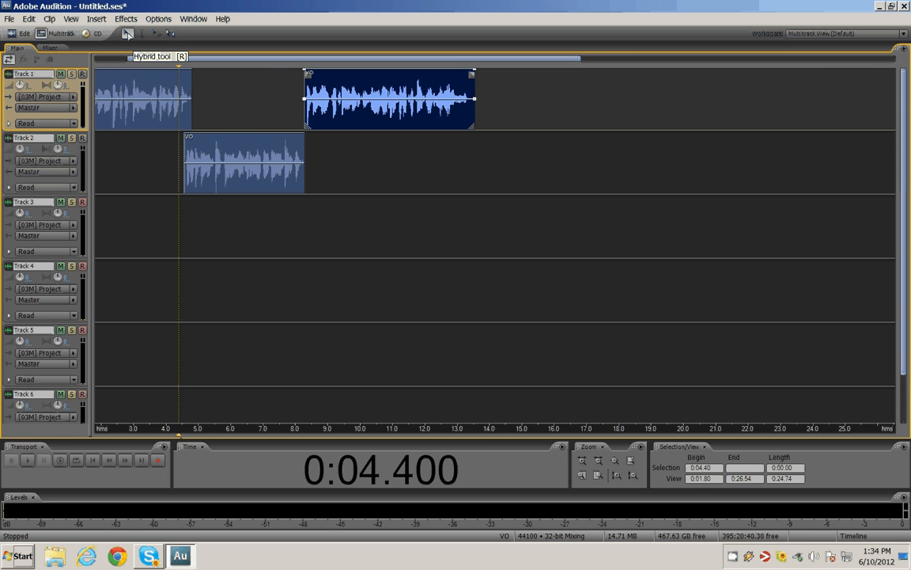
- Activate the Hybrid tool and select the middle voice-over clip on Track 2
left_click(127, 33)
left_click(144, 150)
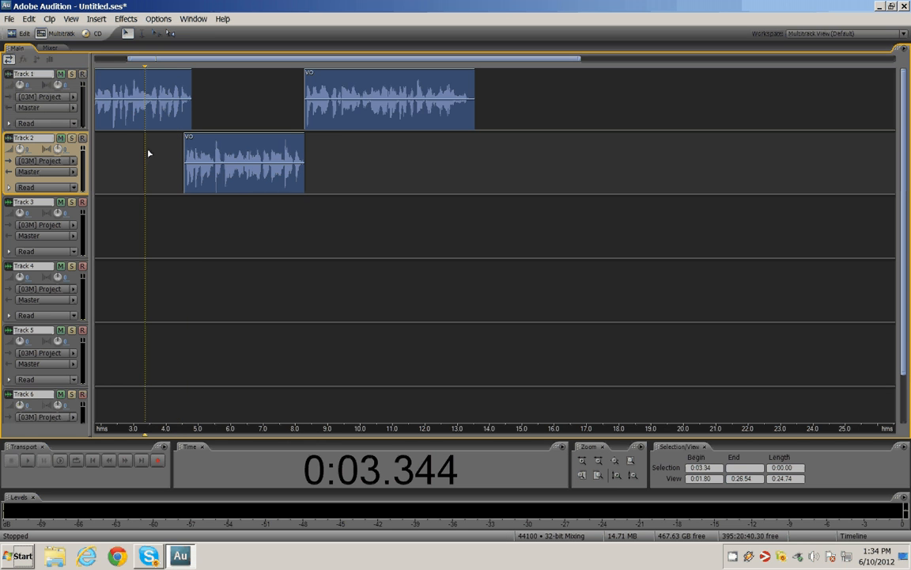
scroll(149, 153, "down", 2)
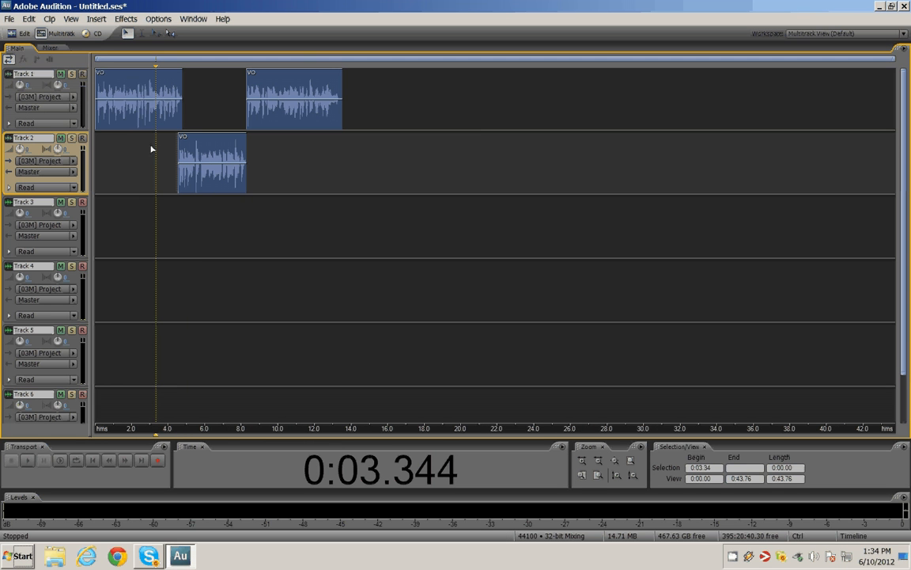
left_click(203, 166)
mouse_move(203, 166)
left_mouse_down()
mouse_move(256, 179)
mouse_move(285, 162)
mouse_move(202, 157)
left_mouse_up()
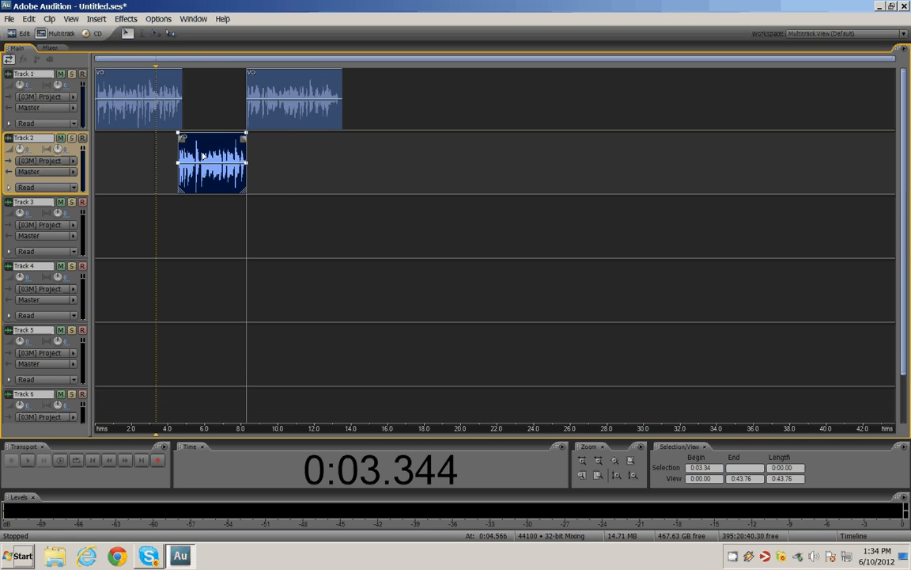
- Shift the Track 2 clip earlier to start at about 4.4 s and play its overlap with the first clip from about 3.9 s
scroll(173, 188, "up", 4)
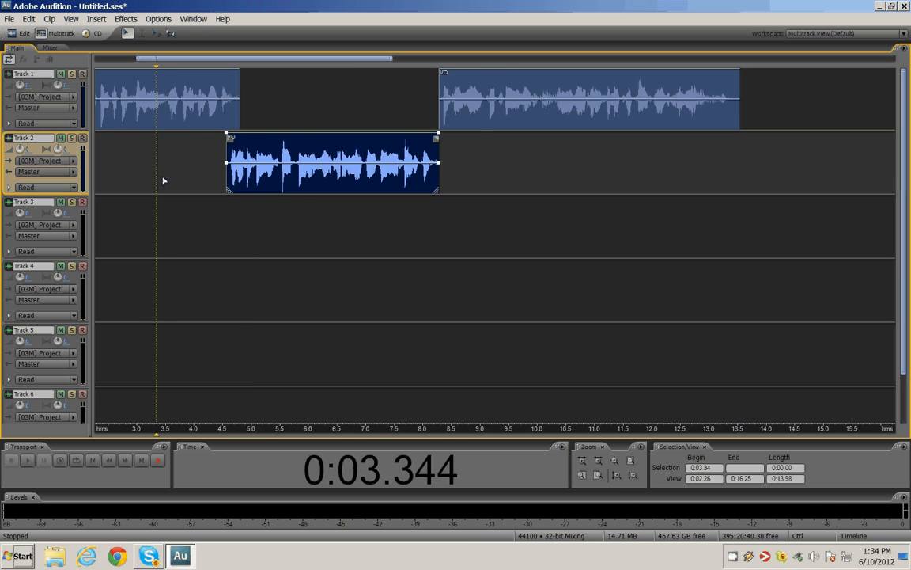
left_click(199, 229)
key("space")
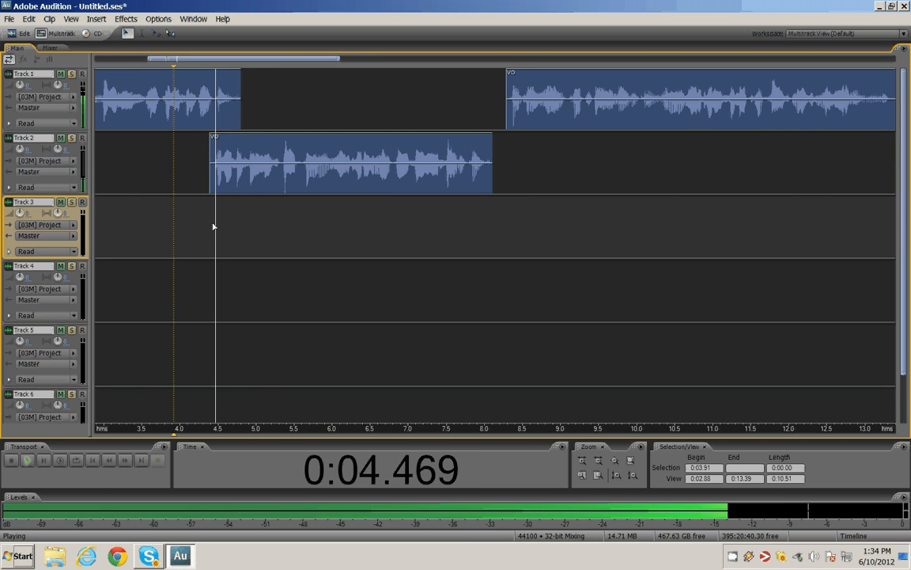
key("space")
key("space")
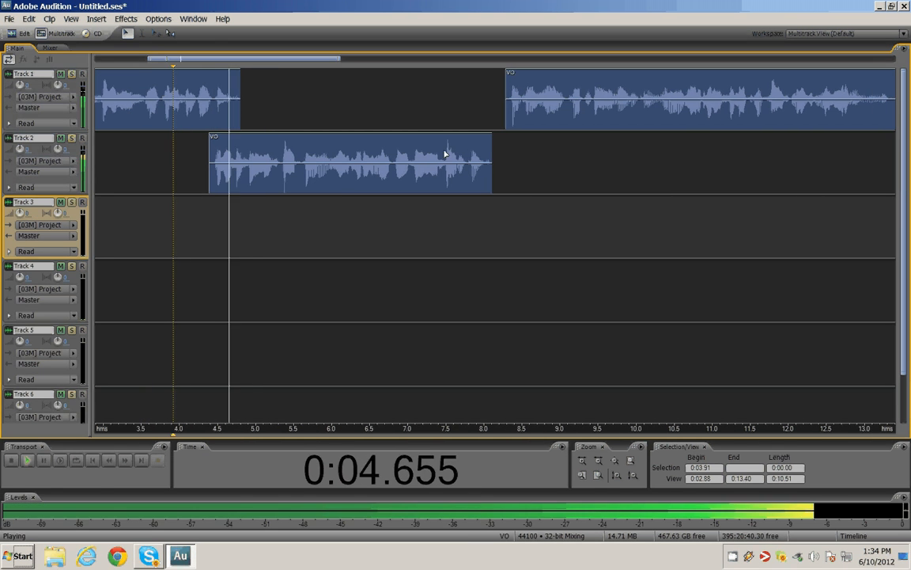
- Shift the last Track 1 clip earlier to about 7.7 s, overlapping the Track 2 clip's end, and play the transition from about 7.1 s
left_click_drag(594, 108, 549, 109)
left_click(468, 225)
key("space")
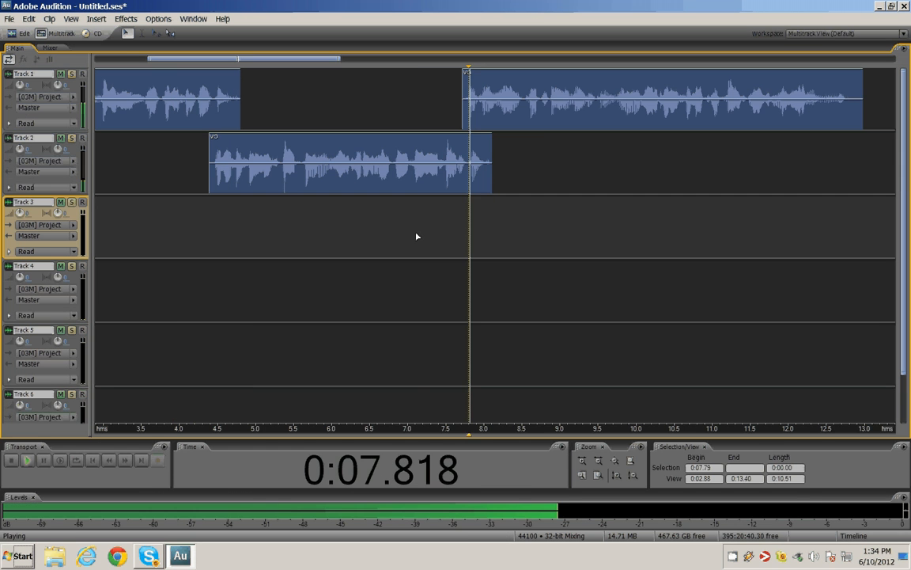
left_click(416, 236)
key("space")
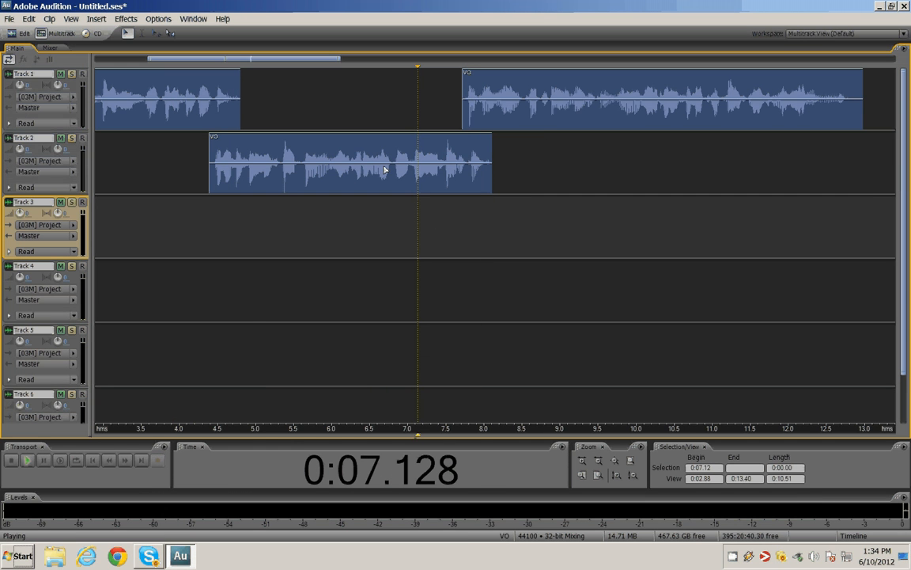
- Select the Track 2 clip, set the playback position to about 5.2 s, and add a Graphic Equalizer effect to Track 2
left_click(269, 189)
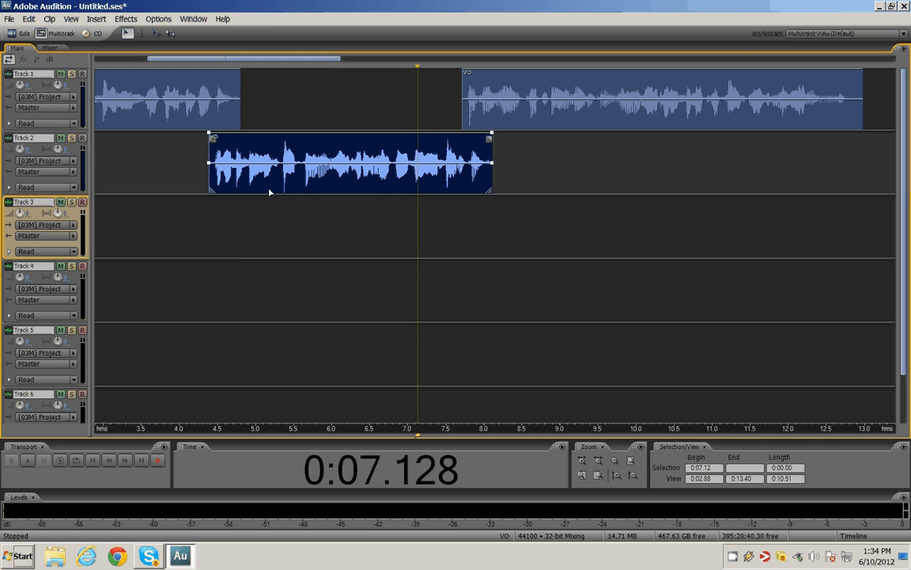
left_click(270, 192)
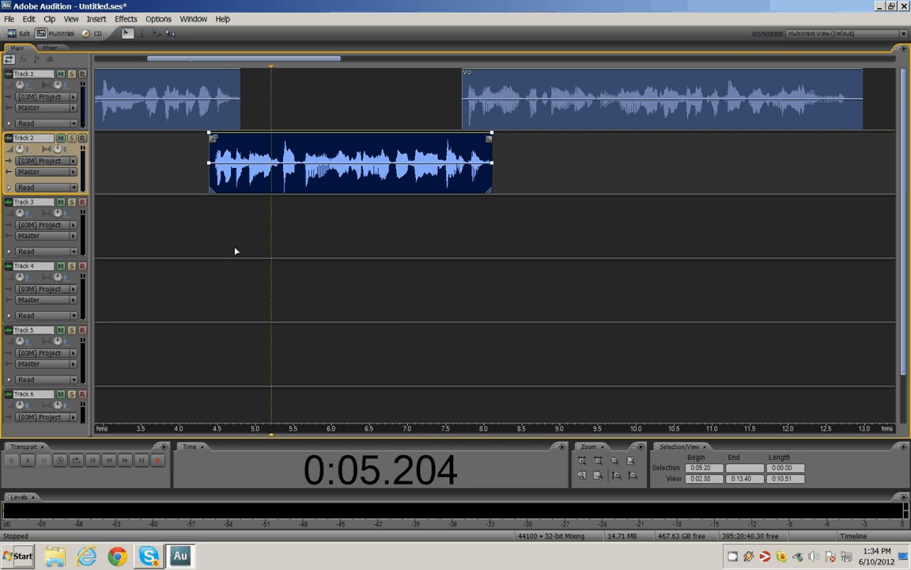
left_click(24, 61)
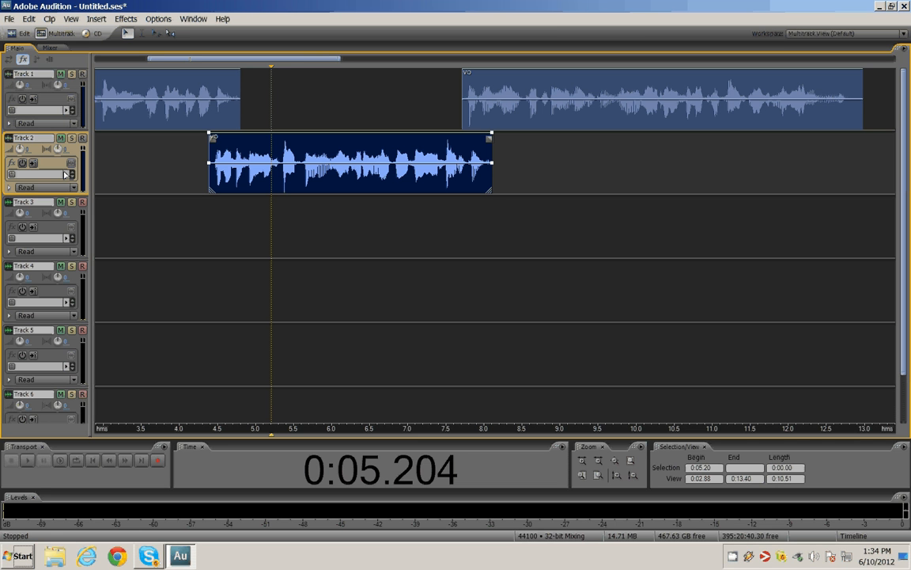
left_click(69, 175)
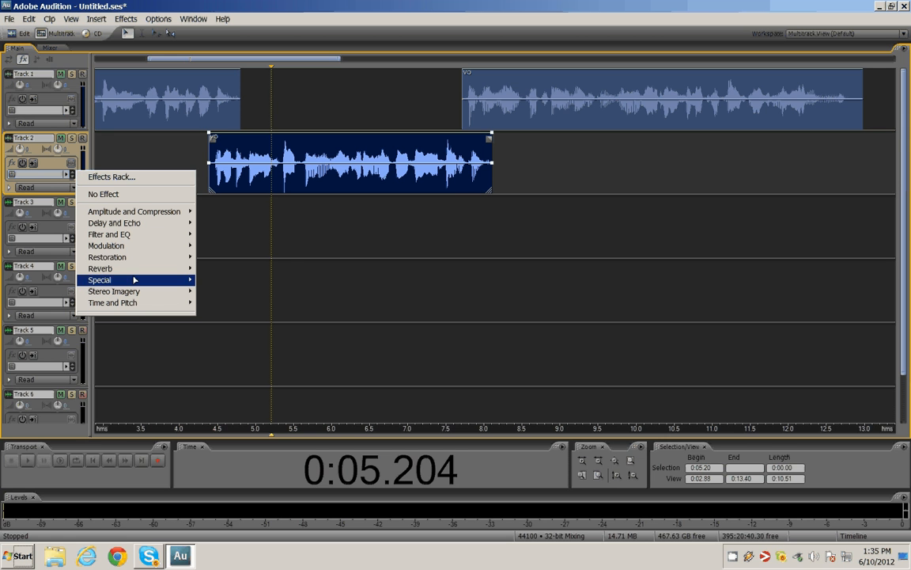
mouse_move(165, 237)
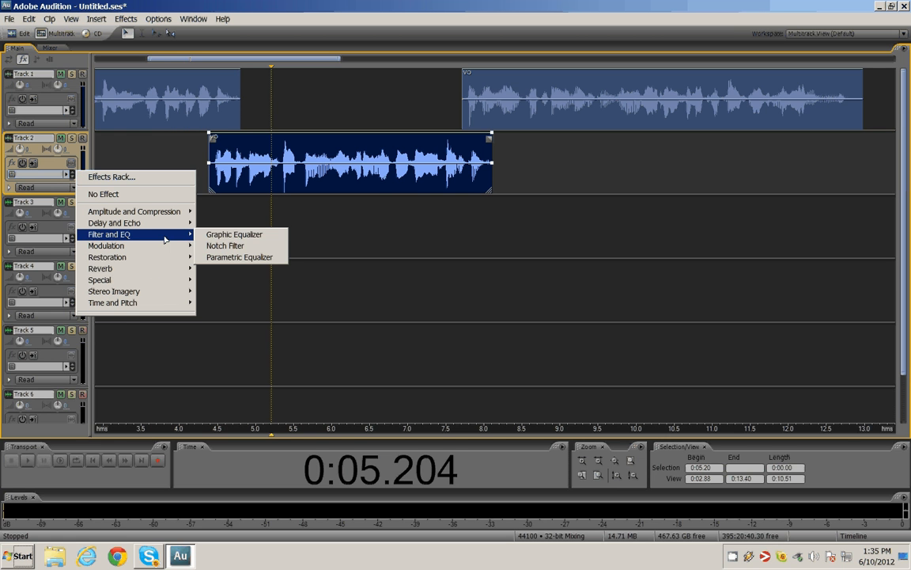
left_click(209, 237)
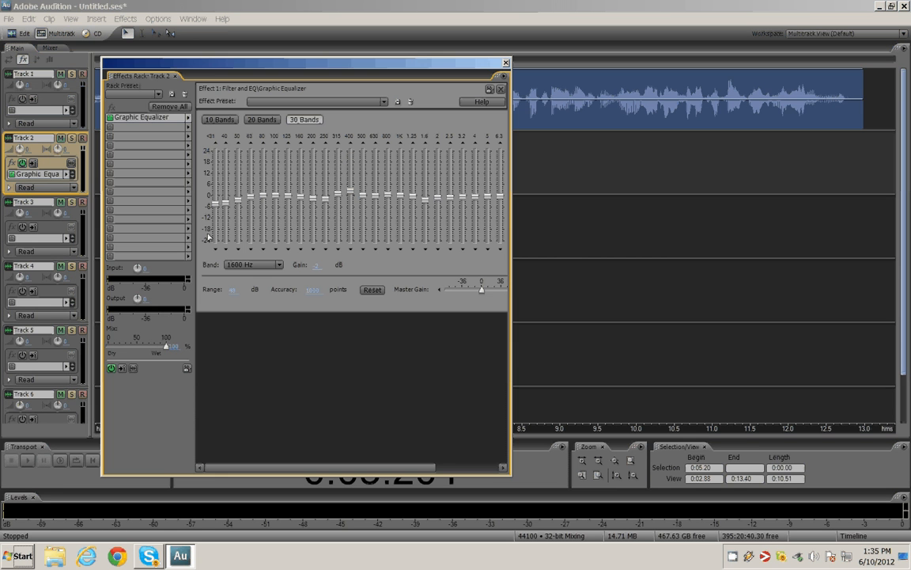
- Apply the lo-fi preset to the Graphic Equalizer, compare the band layouts, and use 20 bands
left_click(383, 101)
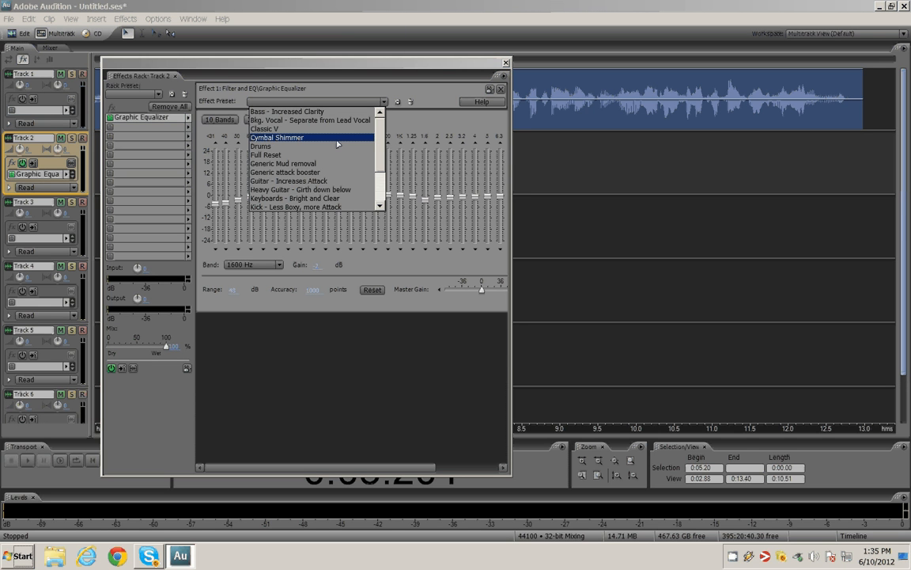
scroll(333, 148, "down", 2)
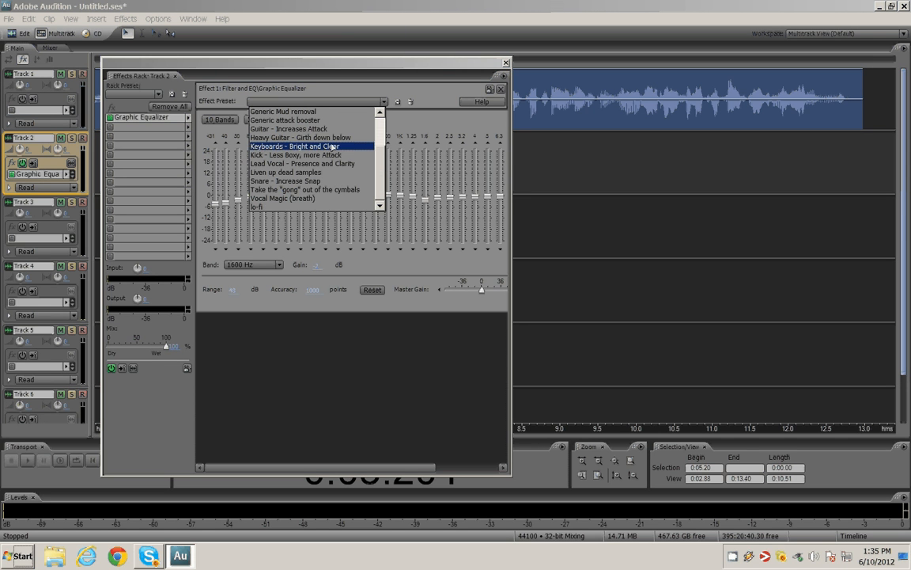
left_click(273, 207)
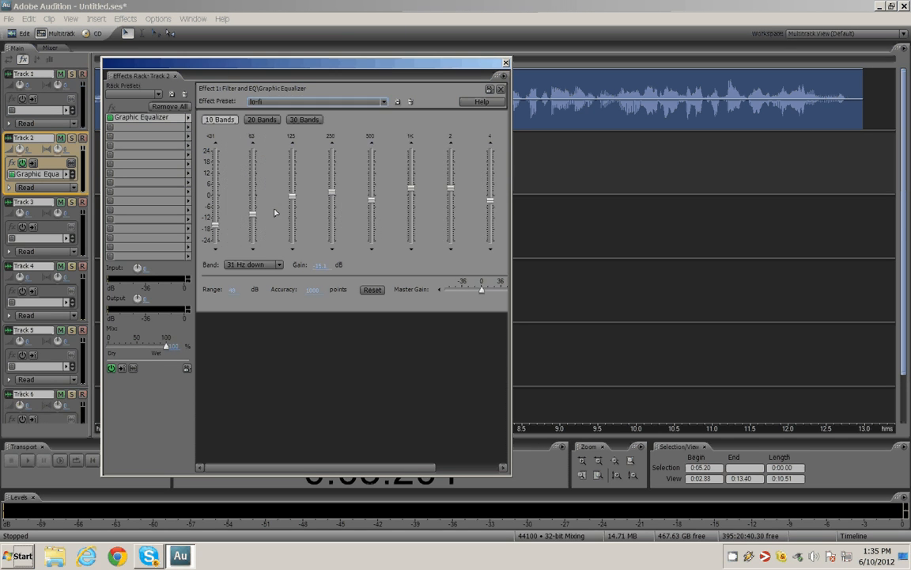
left_click(259, 120)
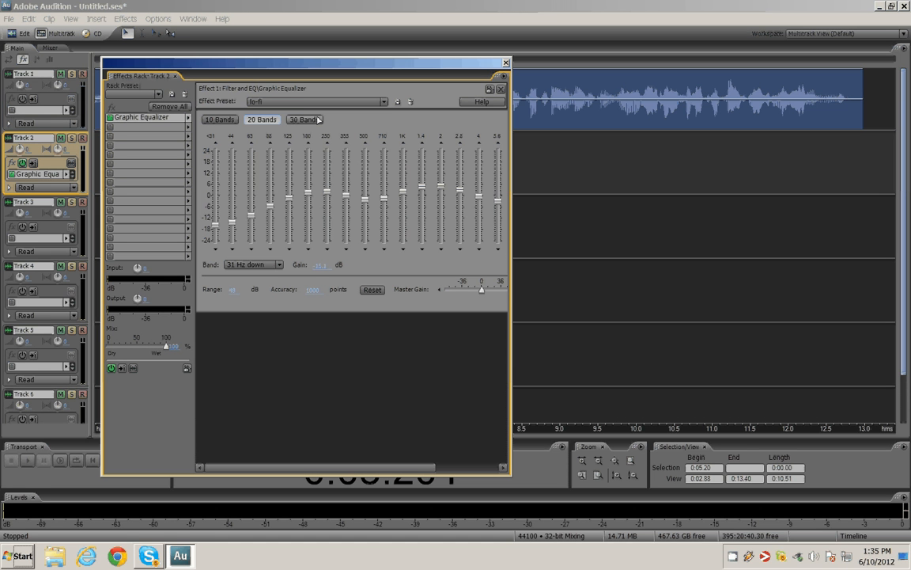
left_click(304, 120)
left_click(262, 120)
left_click(219, 120)
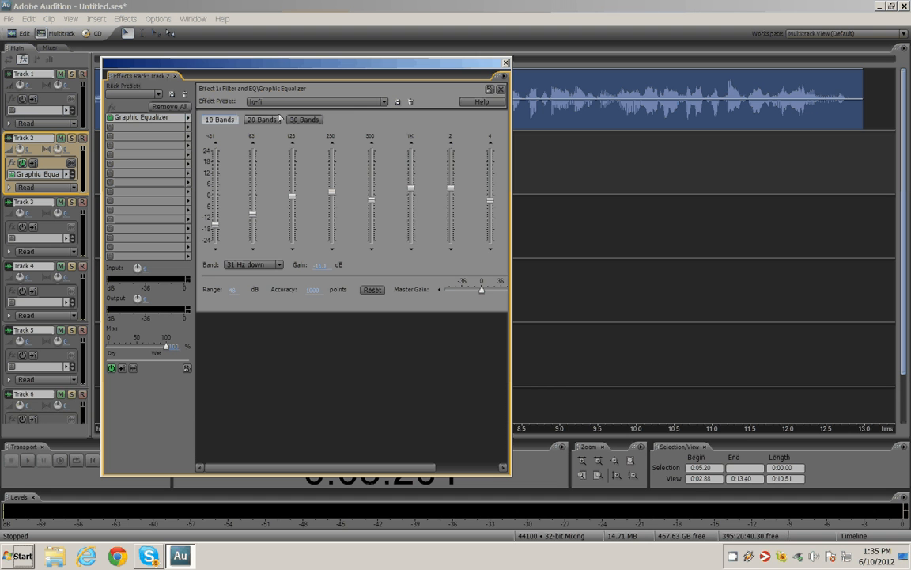
left_click(261, 119)
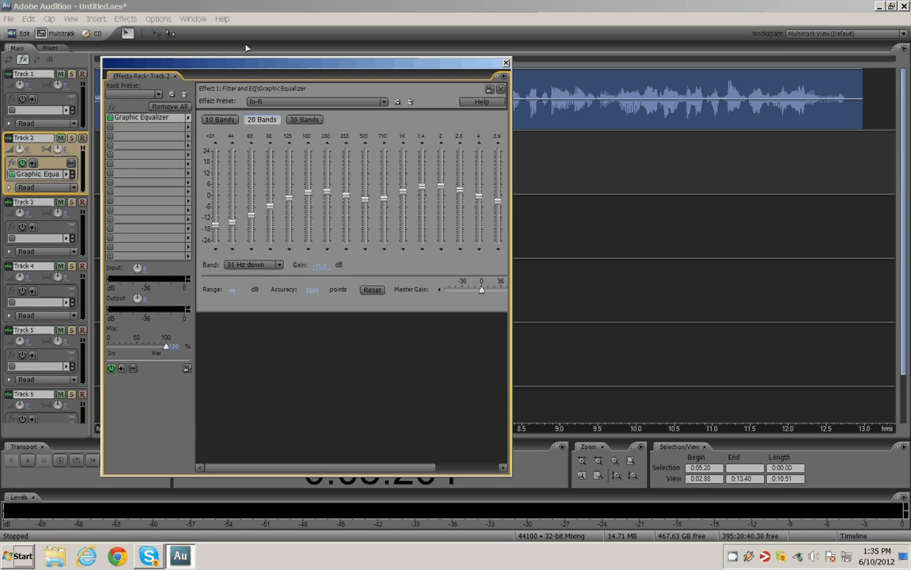
- Preview the lo-fi equalization on Track 2 from about 5.2 s, moving the Effects Rack window aside and back
left_click_drag(513, 103, 705, 142)
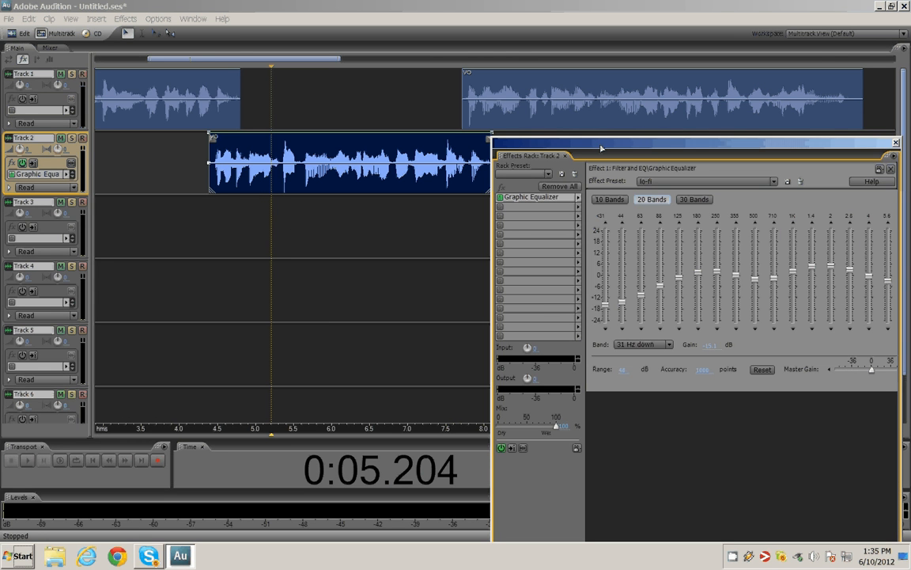
key("space")
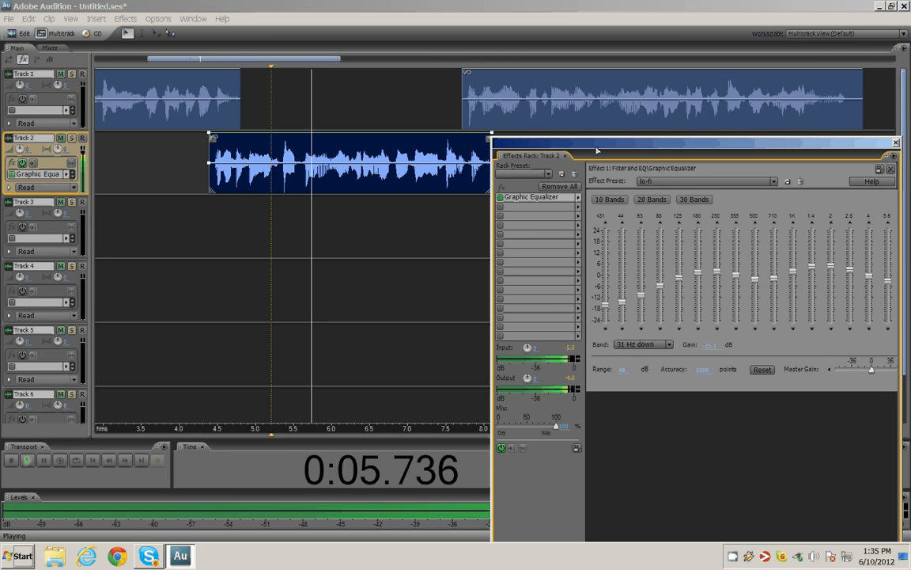
key("space")
left_click_drag(596, 149, 338, 60)
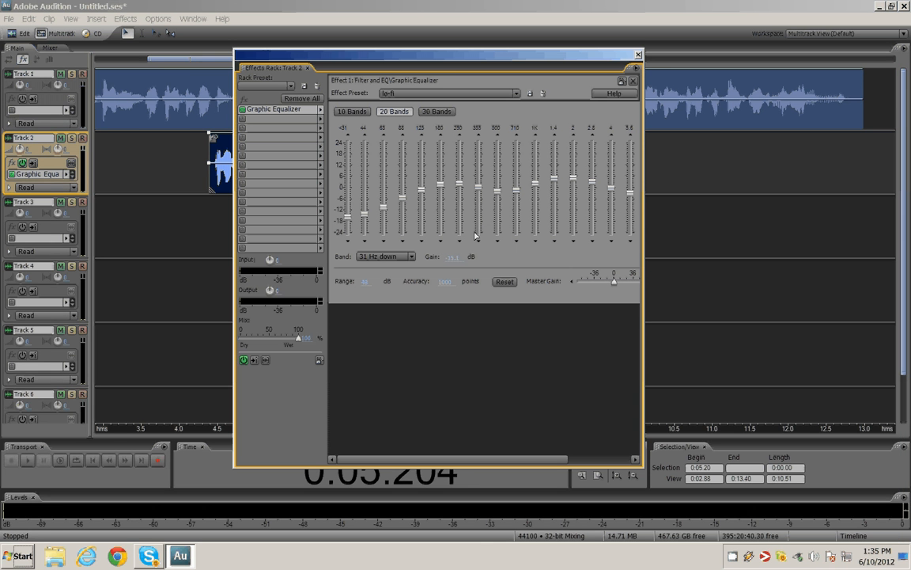
key("space")
key("space")
- Lower the equalizer bands from 31 Hz through 180 Hz to -24 dB and preview the thinner voice
mouse_move(347, 219)
left_mouse_down()
mouse_move(347, 234)
mouse_move(384, 233)
left_mouse_up()
mouse_move(403, 199)
left_mouse_down()
mouse_move(402, 233)
mouse_move(421, 234)
left_mouse_up()
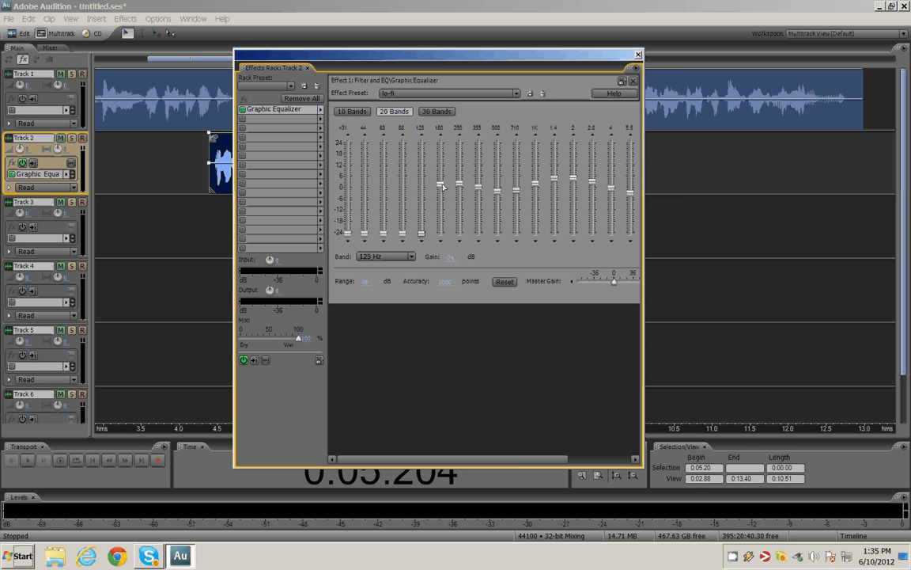
left_click_drag(441, 184, 443, 234)
key("space")
key("space")
- Boost the equalizer bands from 2 kHz through 5.6 kHz, with 5.6 kHz at 6 dB, and preview the voice
mouse_move(592, 181)
left_mouse_down()
mouse_move(592, 166)
mouse_move(573, 170)
mouse_move(630, 176)
left_mouse_up()
key("space")
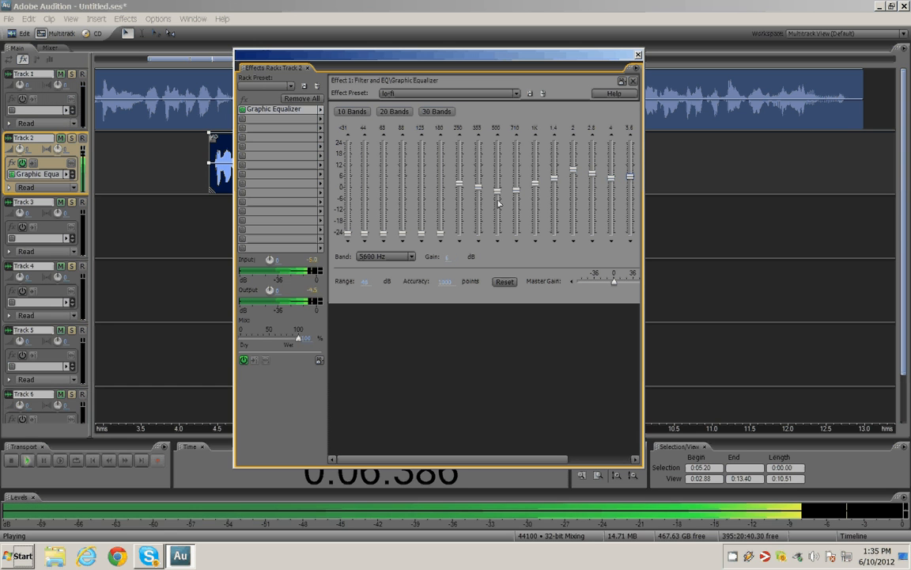
key("space")
- Cut the 250 Hz and 355 Hz bands to -24 dB while previewing the voice
left_click_drag(460, 183, 459, 234)
key("space")
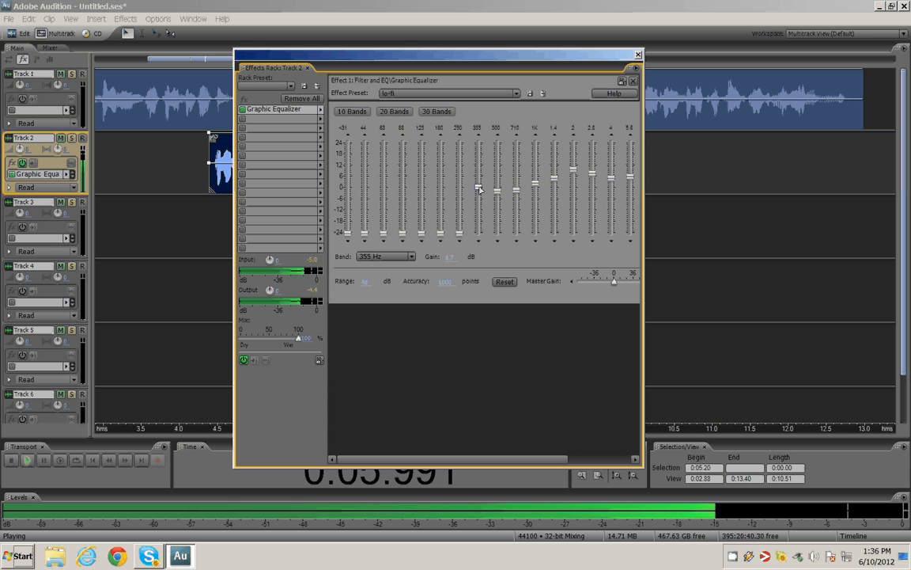
left_click_drag(477, 186, 478, 235)
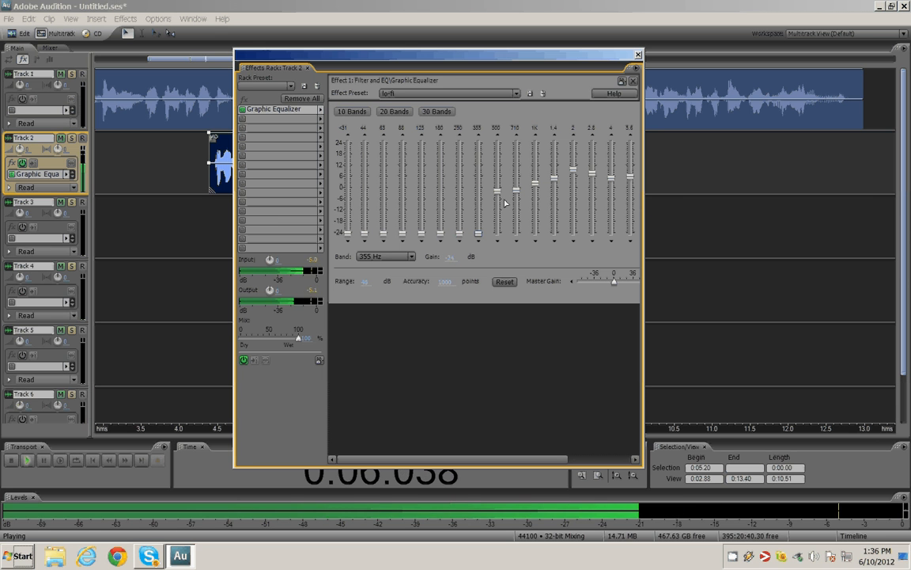
key("space")
- Cut the 5.6 kHz band to -24 dB, preview the equalized voice, and close the Effects Rack
left_click_drag(631, 178, 630, 237)
key("space")
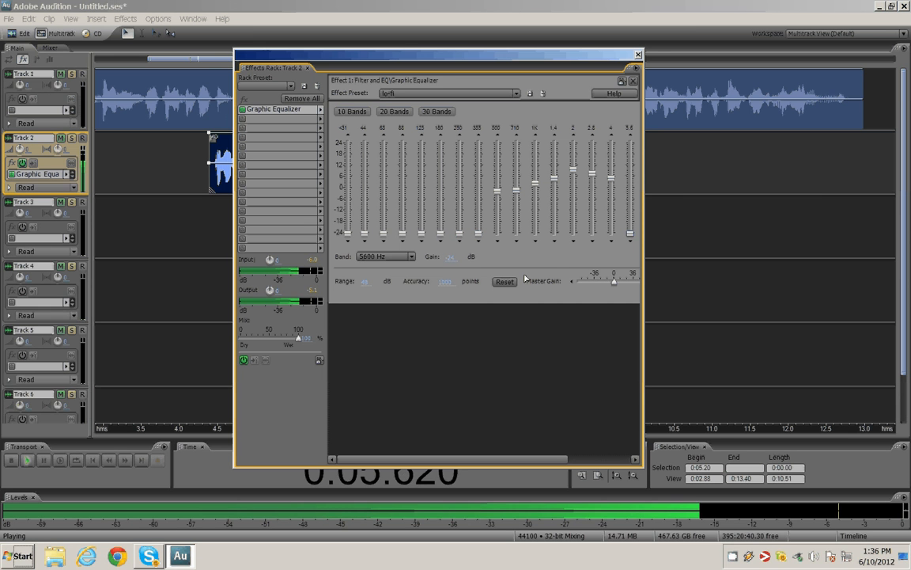
key("space")
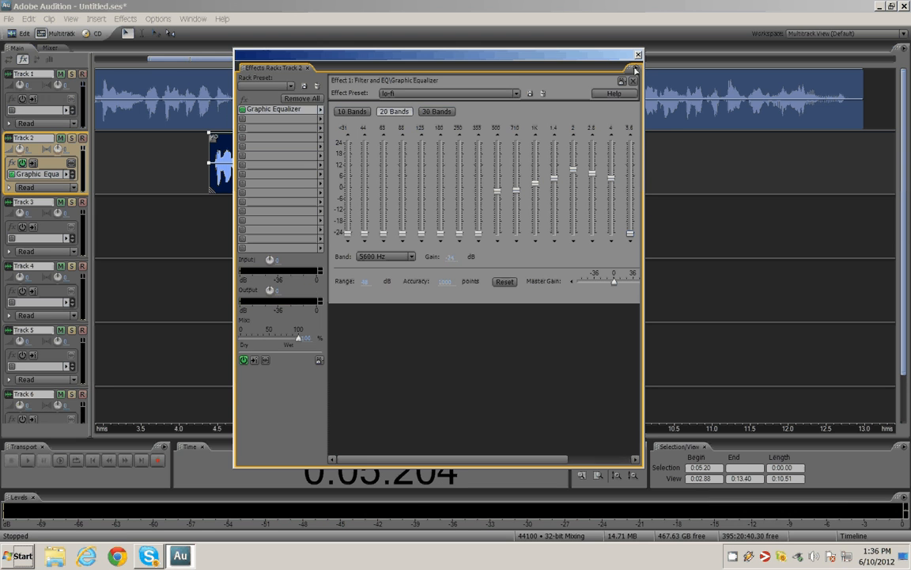
left_click(638, 55)
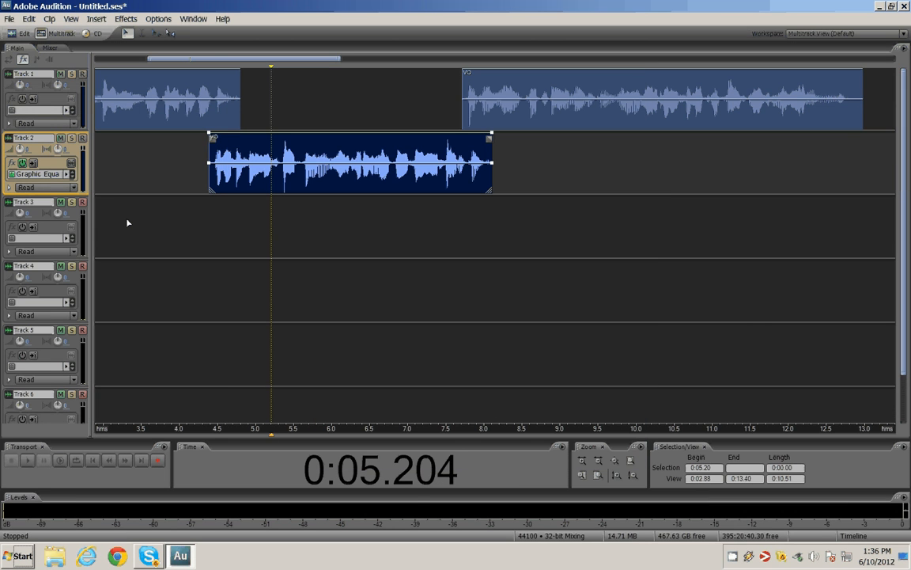
- Play the multitrack mix from about 3.3 s to check the equalized middle clip against its neighbors
left_click(154, 214)
left_click(125, 183)
scroll(147, 218, "down", 2)
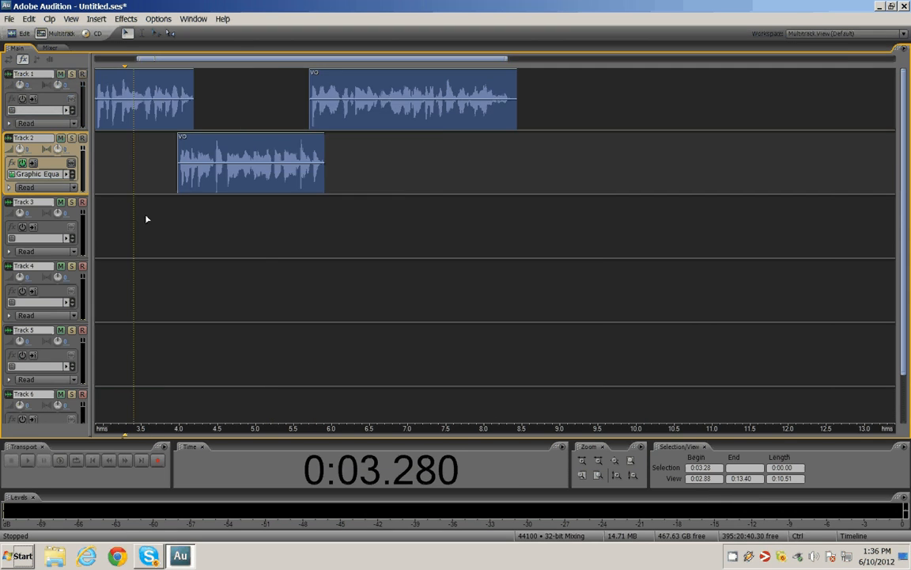
key("space")
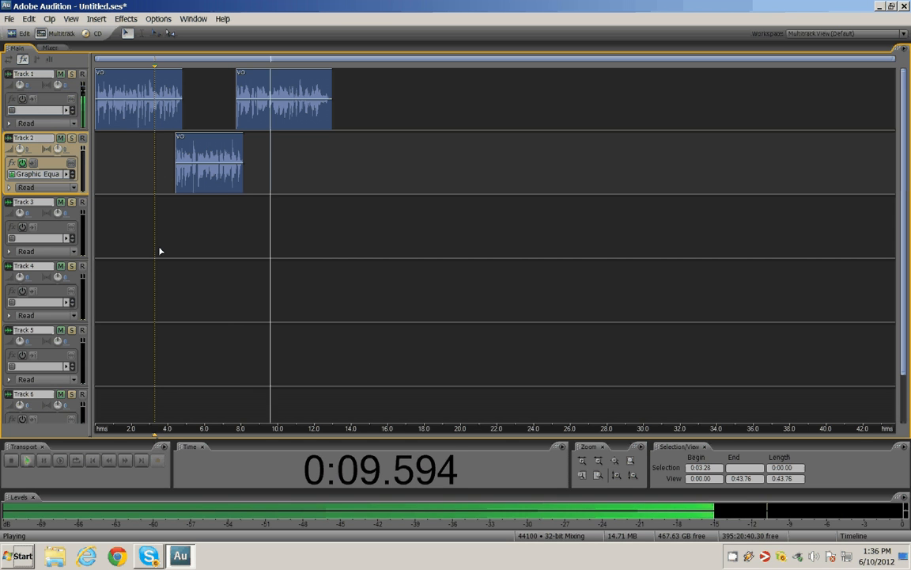
key("space")
- Play the whole voice-over from the start of the session to check the overlaps and the equalized middle sentence
key("Home")
key("space")
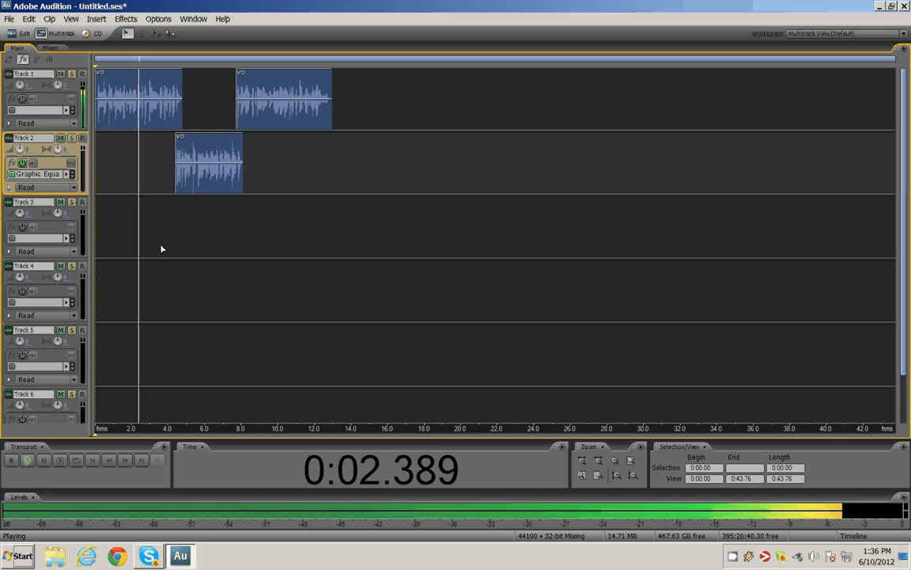
scroll(146, 228, "up", 3)
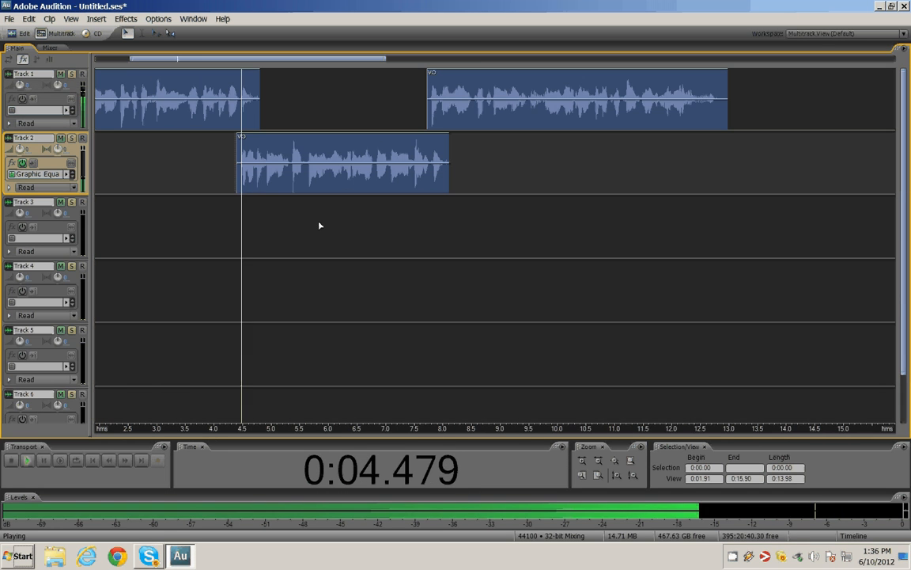
scroll(360, 229, "down", 2)
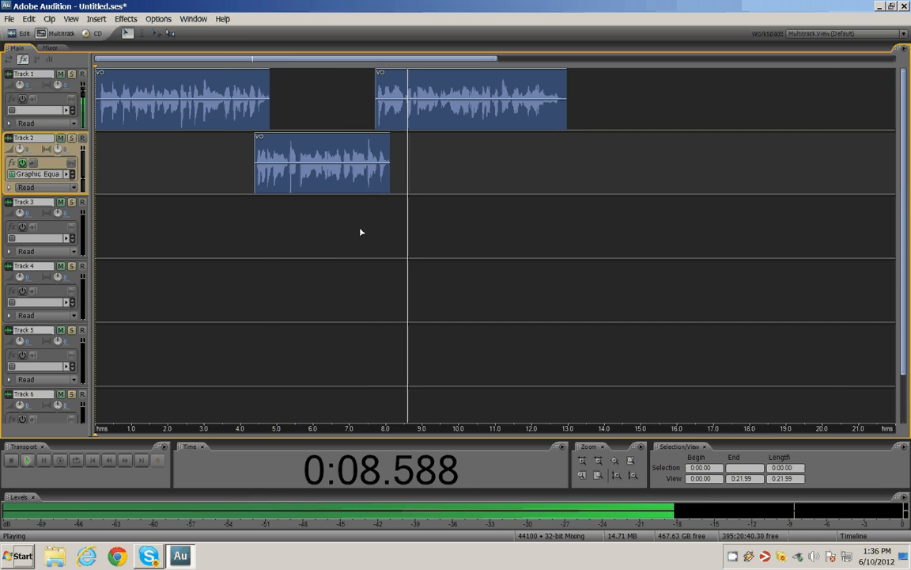
scroll(360, 232, "down", 2)
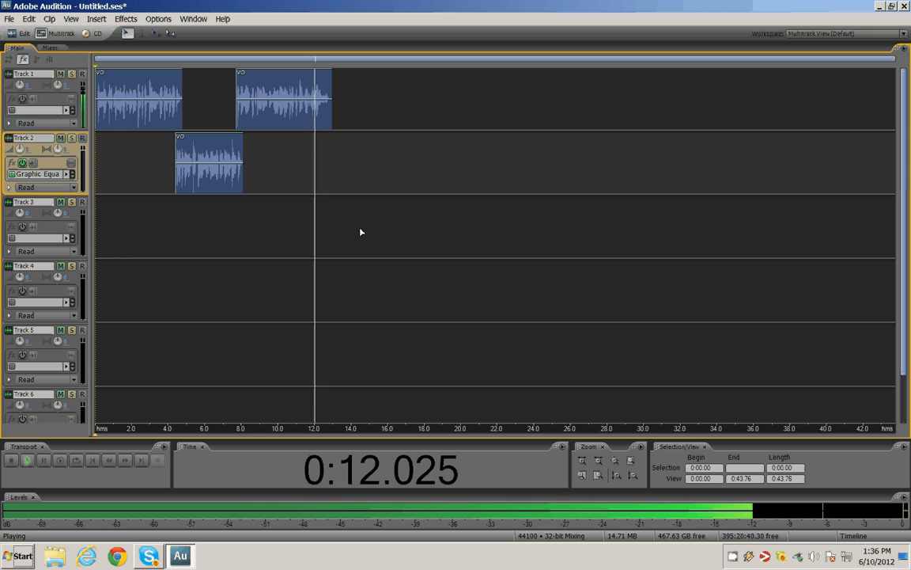
key("space")
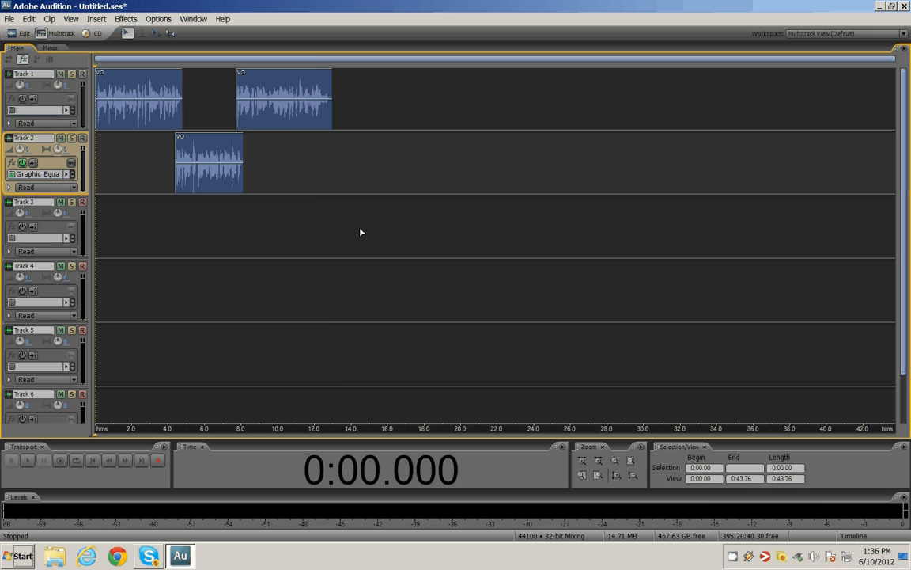